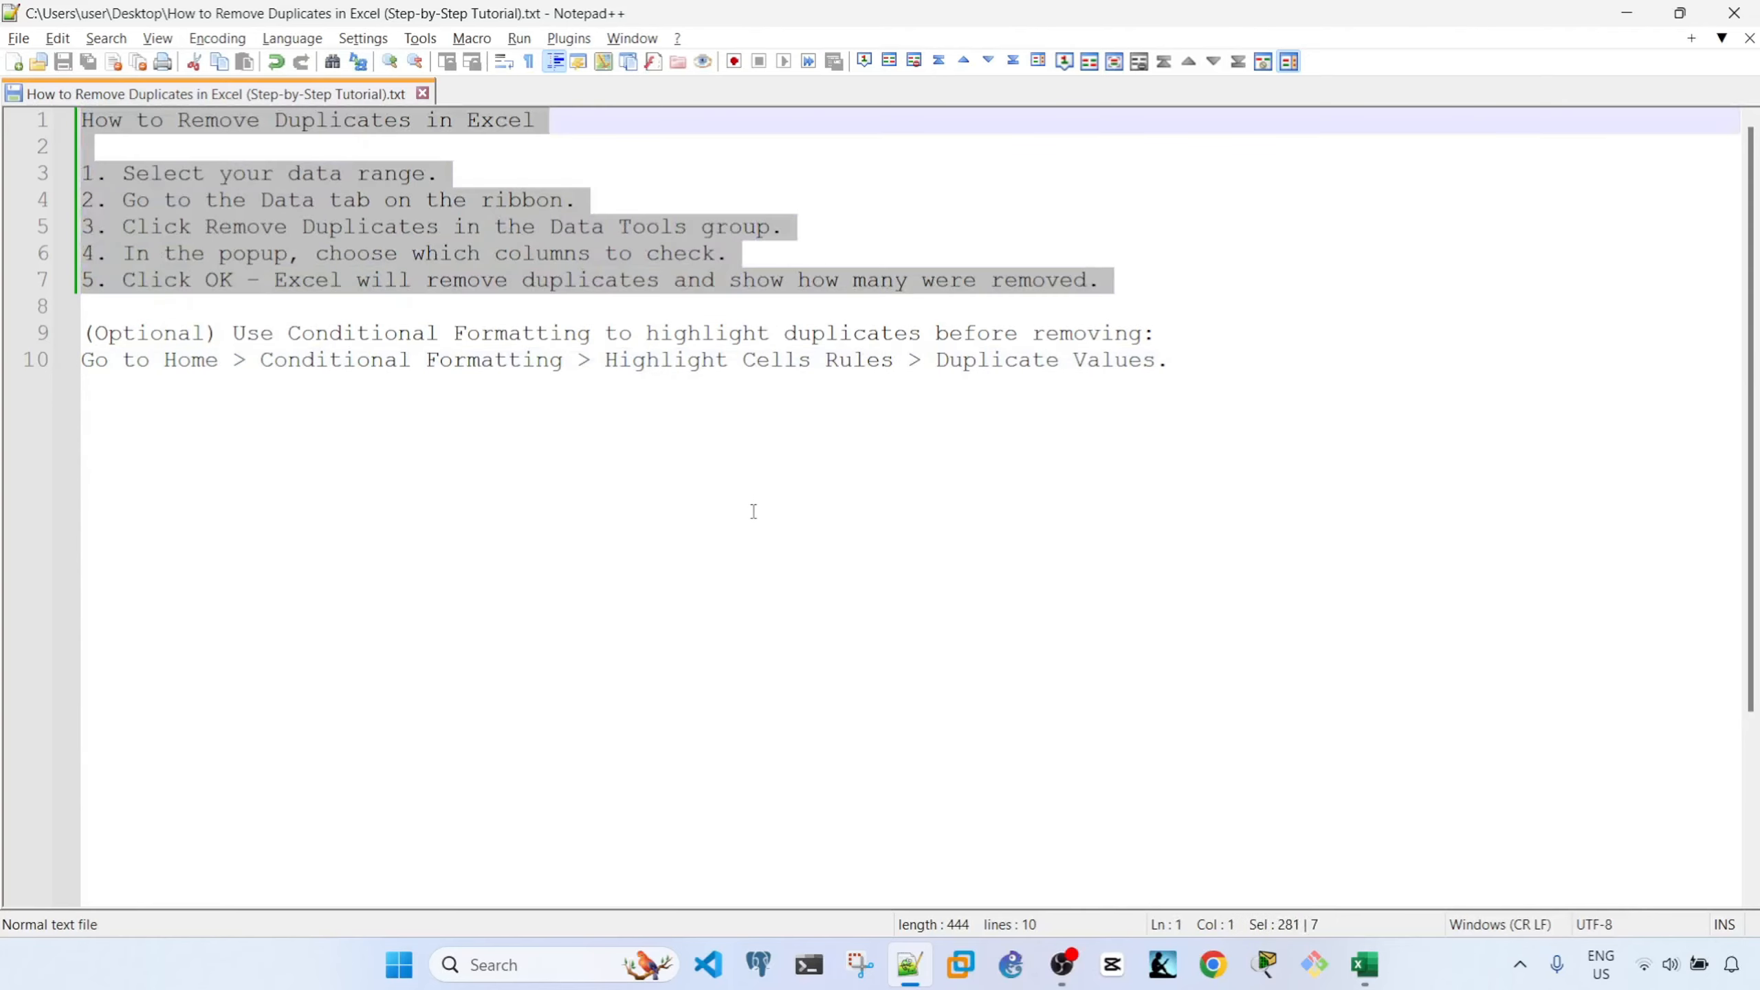
Step: Switch to the Excel workbook and select the whole Name list with its header on Sheet1
key("alt+Tab")
left_click(442, 459)
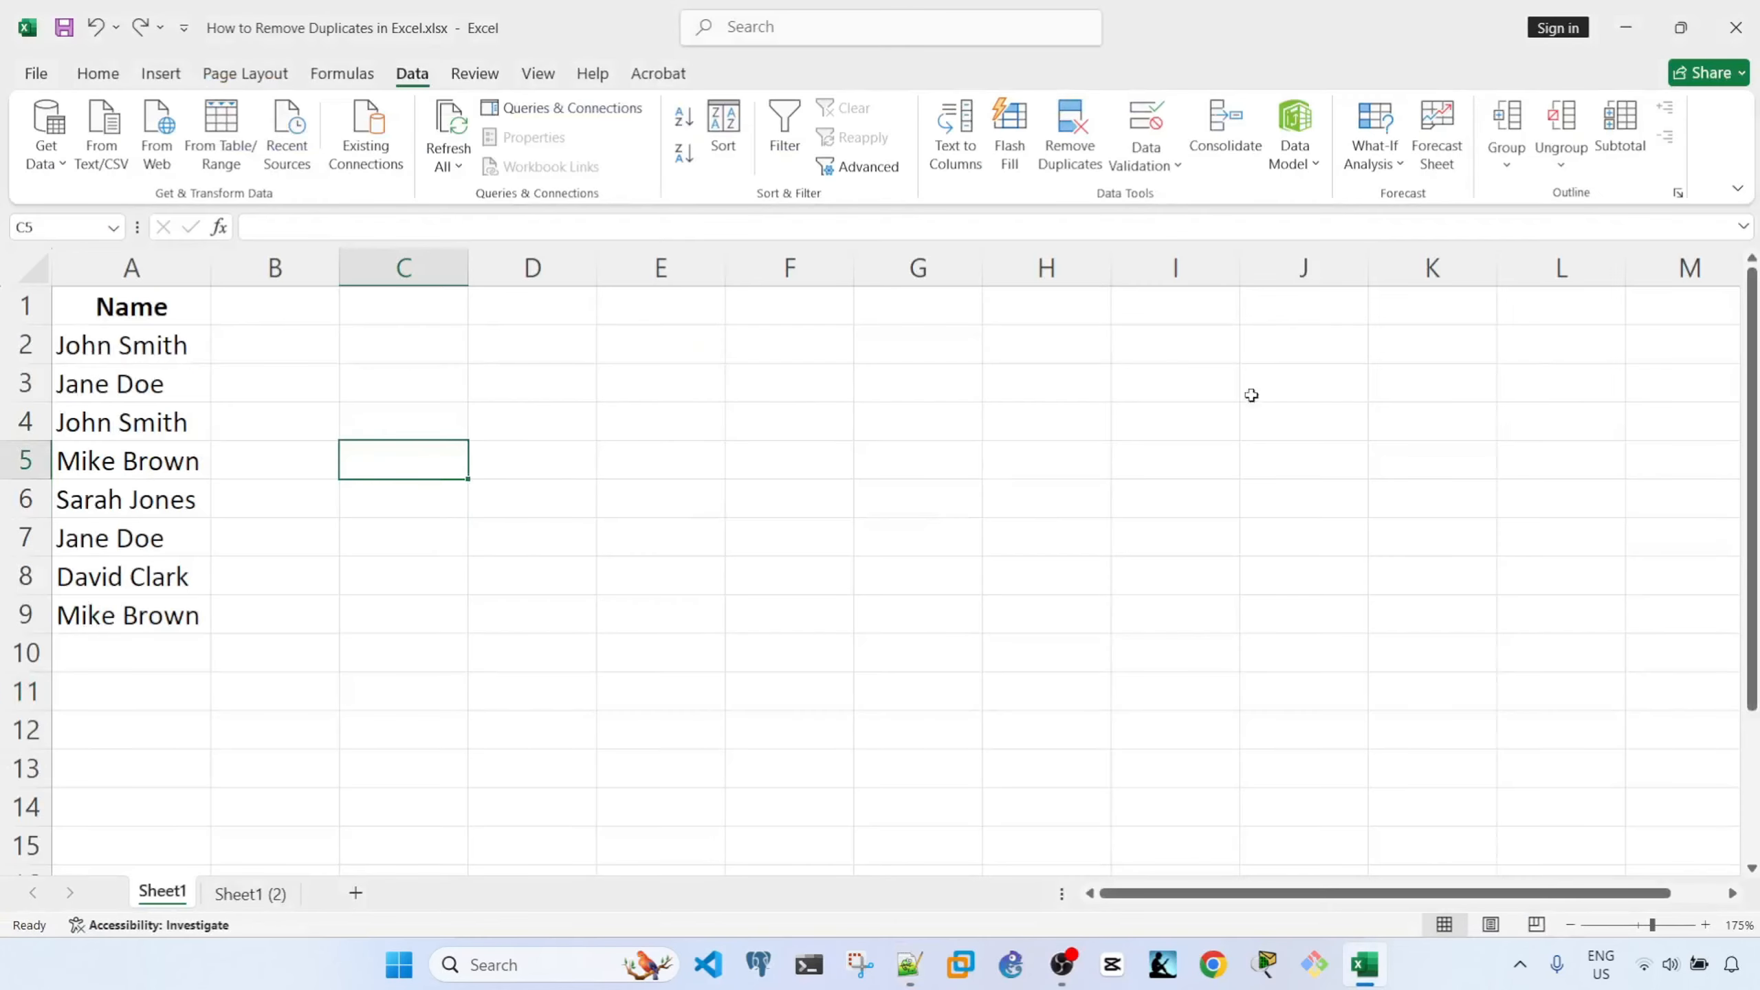
scroll(1732, 359, "down", 1)
scroll(880, 544, "up", 1)
left_click(358, 552)
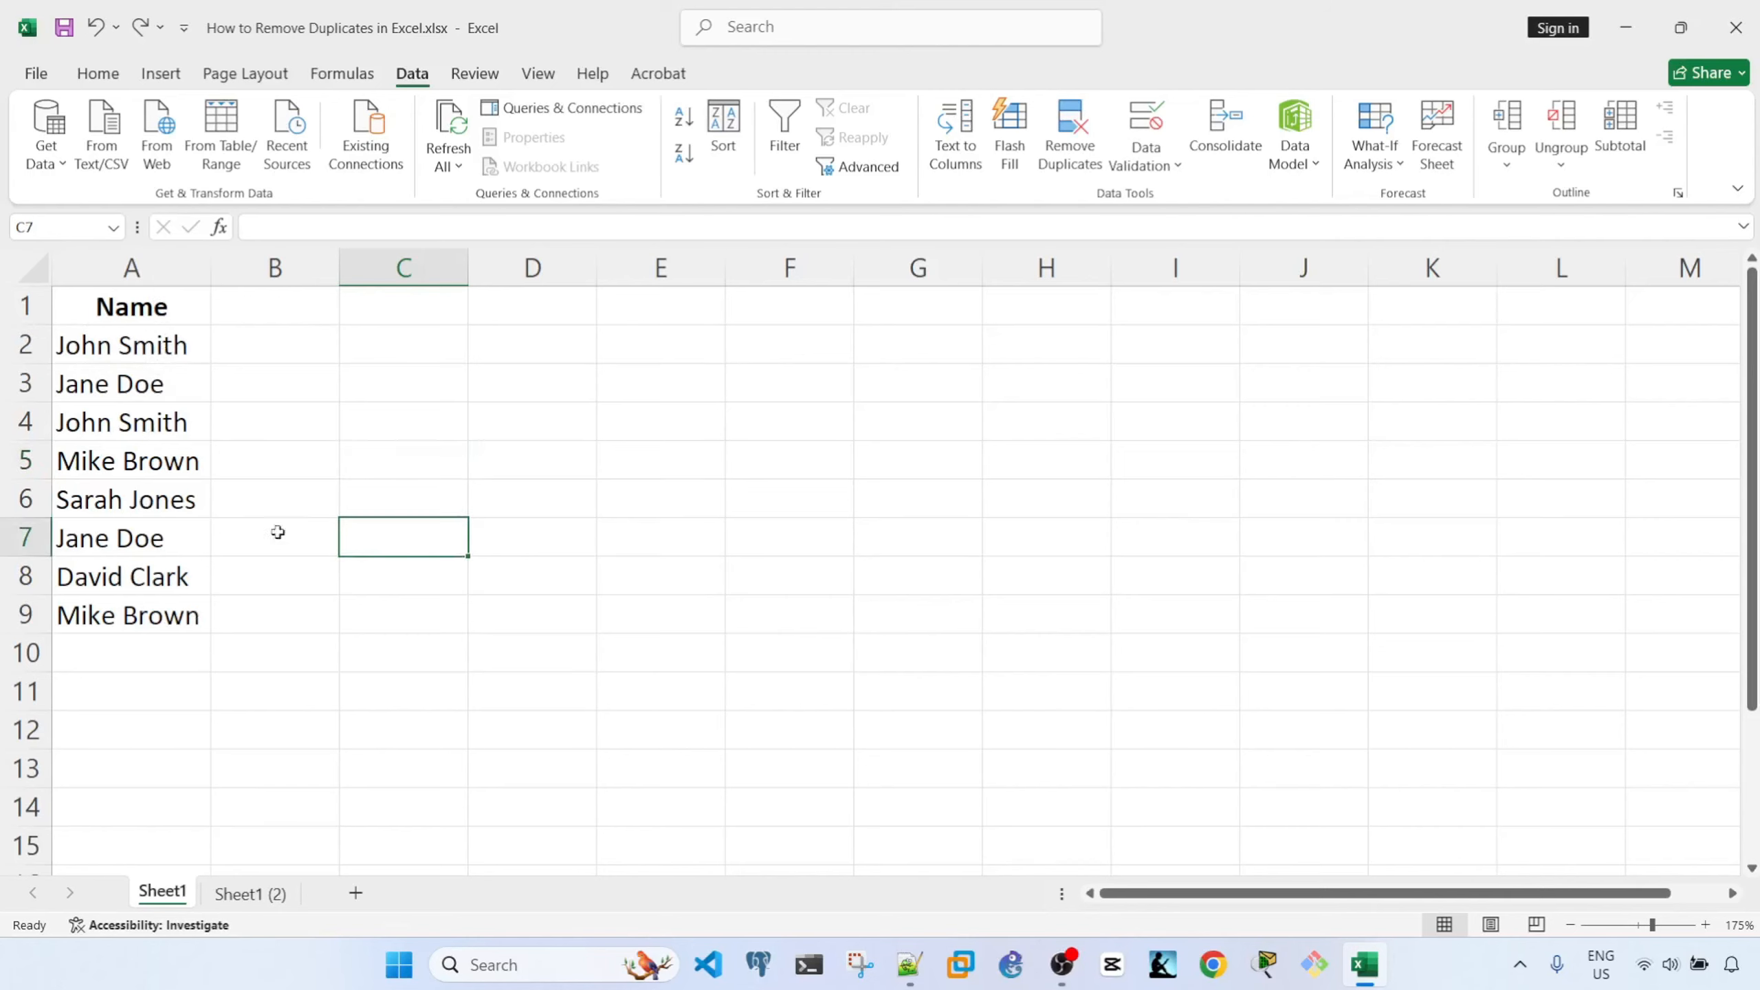
left_click(149, 422)
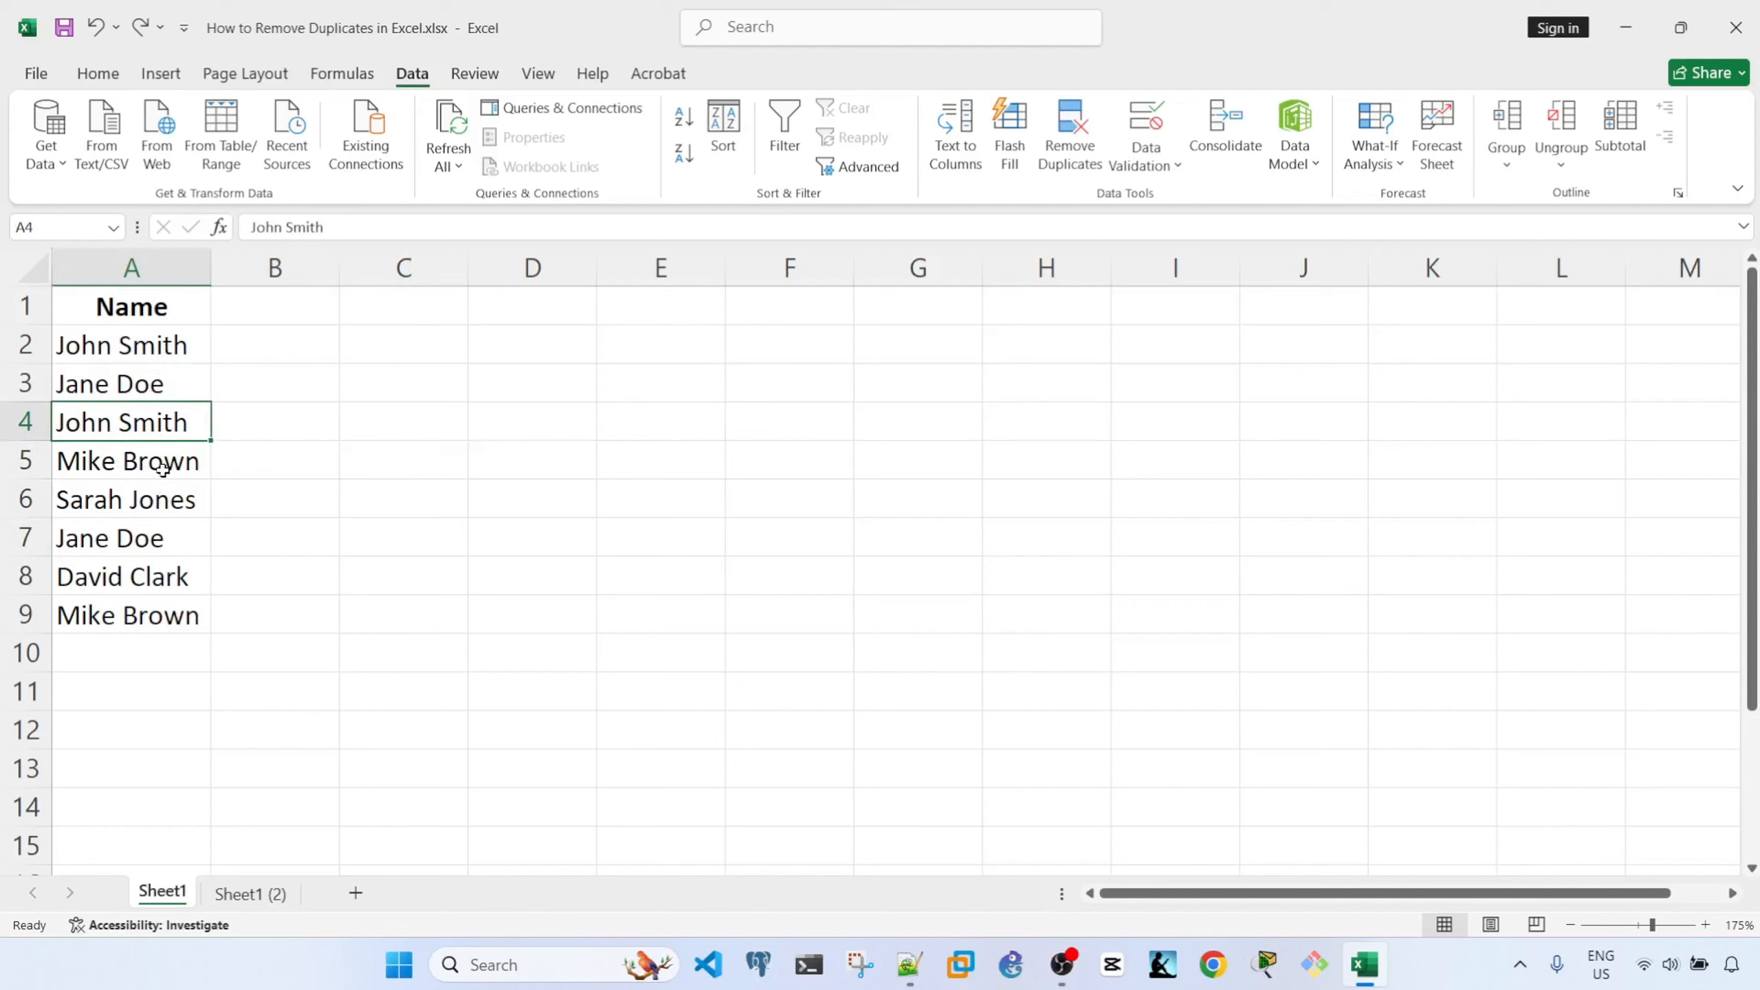
key("ctrl+a")
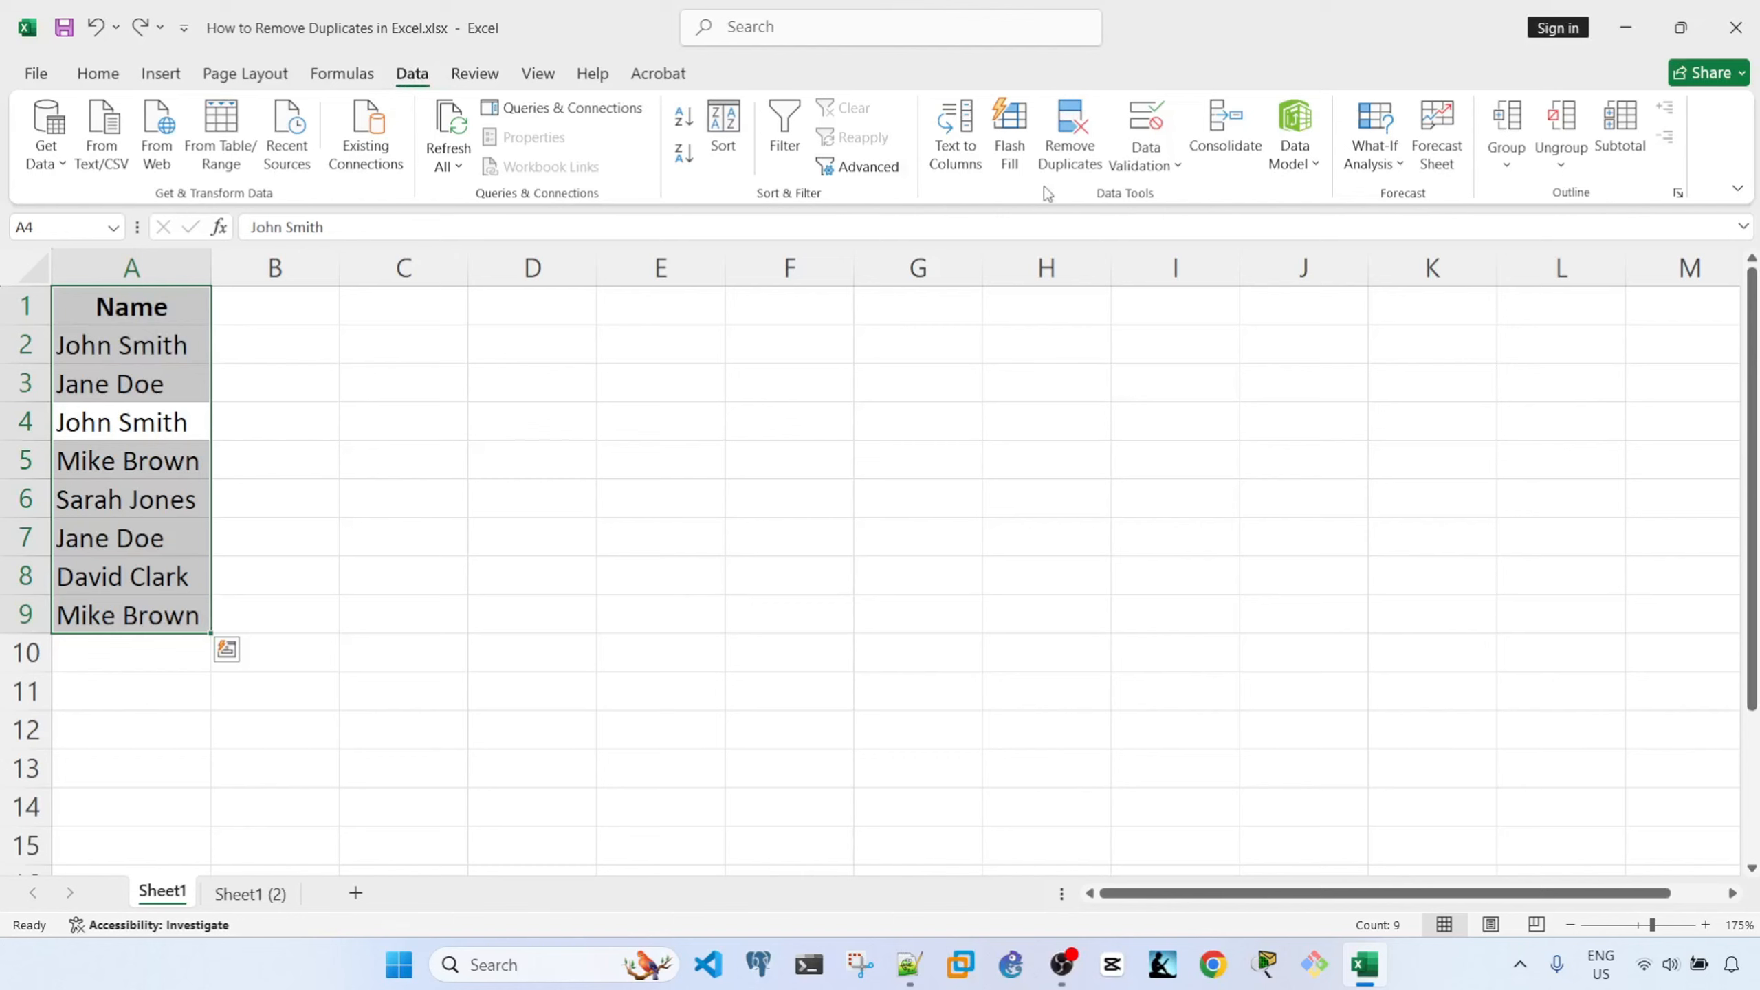
Step: Remove the duplicate entries from the selected Name list, treating the first row as a header
left_click(1076, 146)
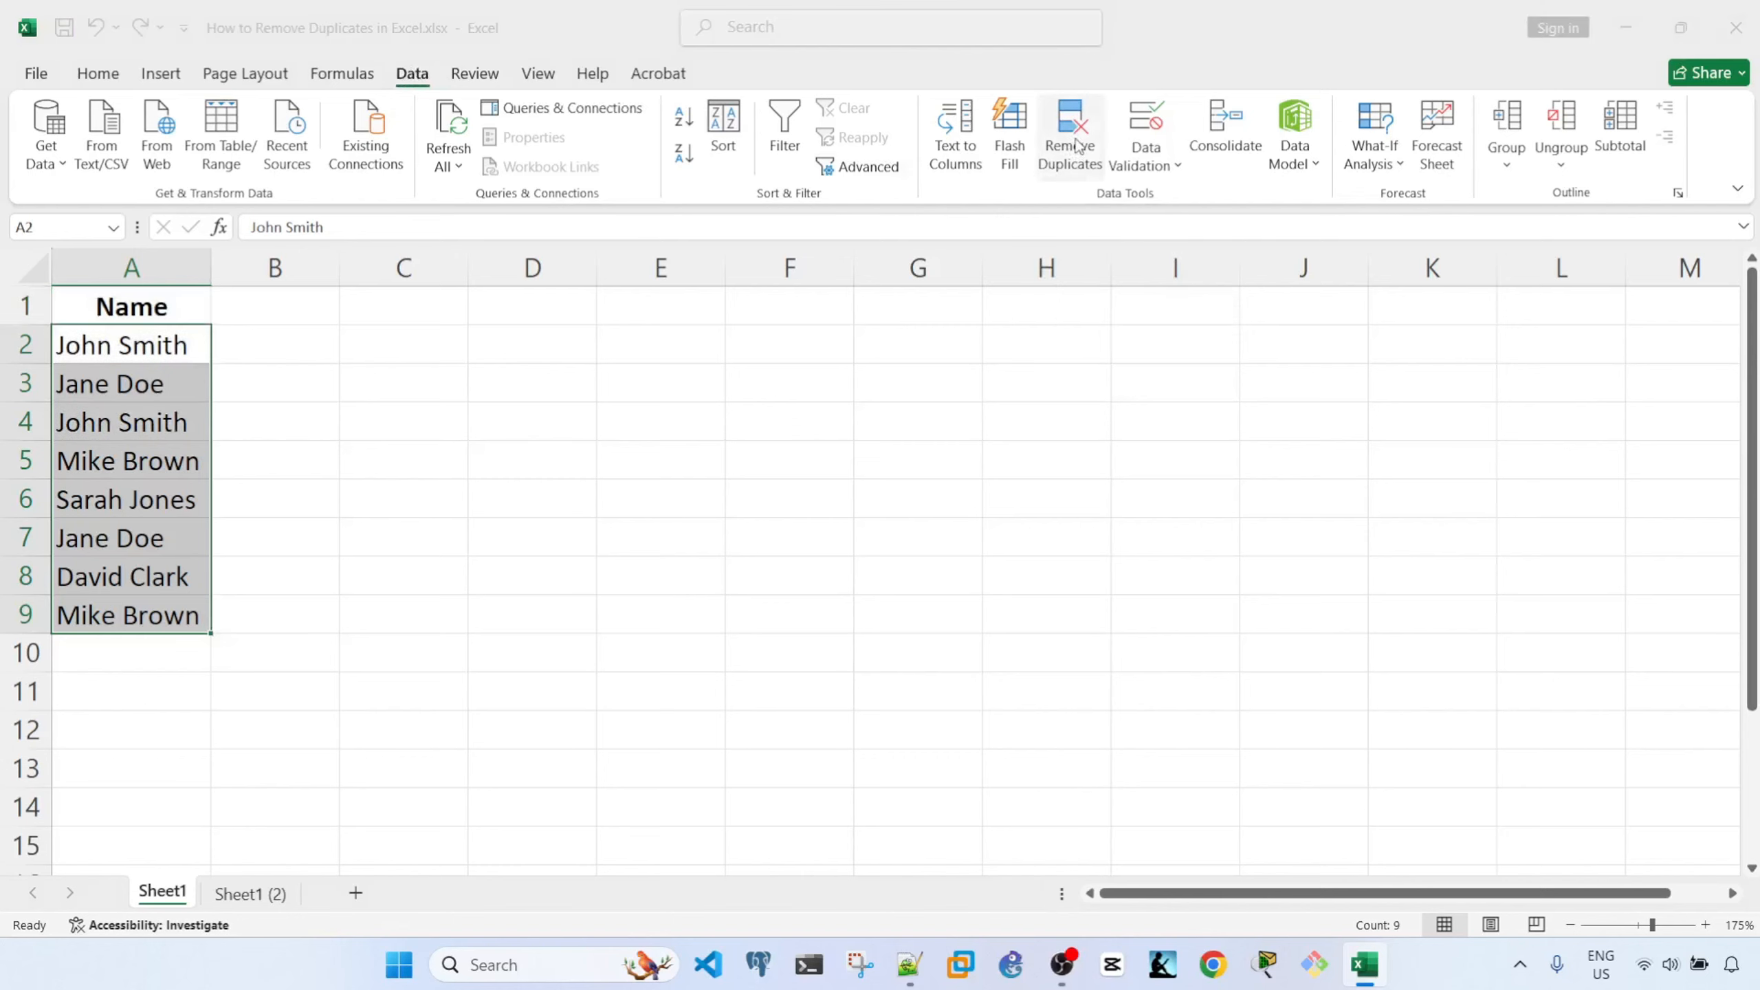
left_click_drag(1060, 299, 932, 276)
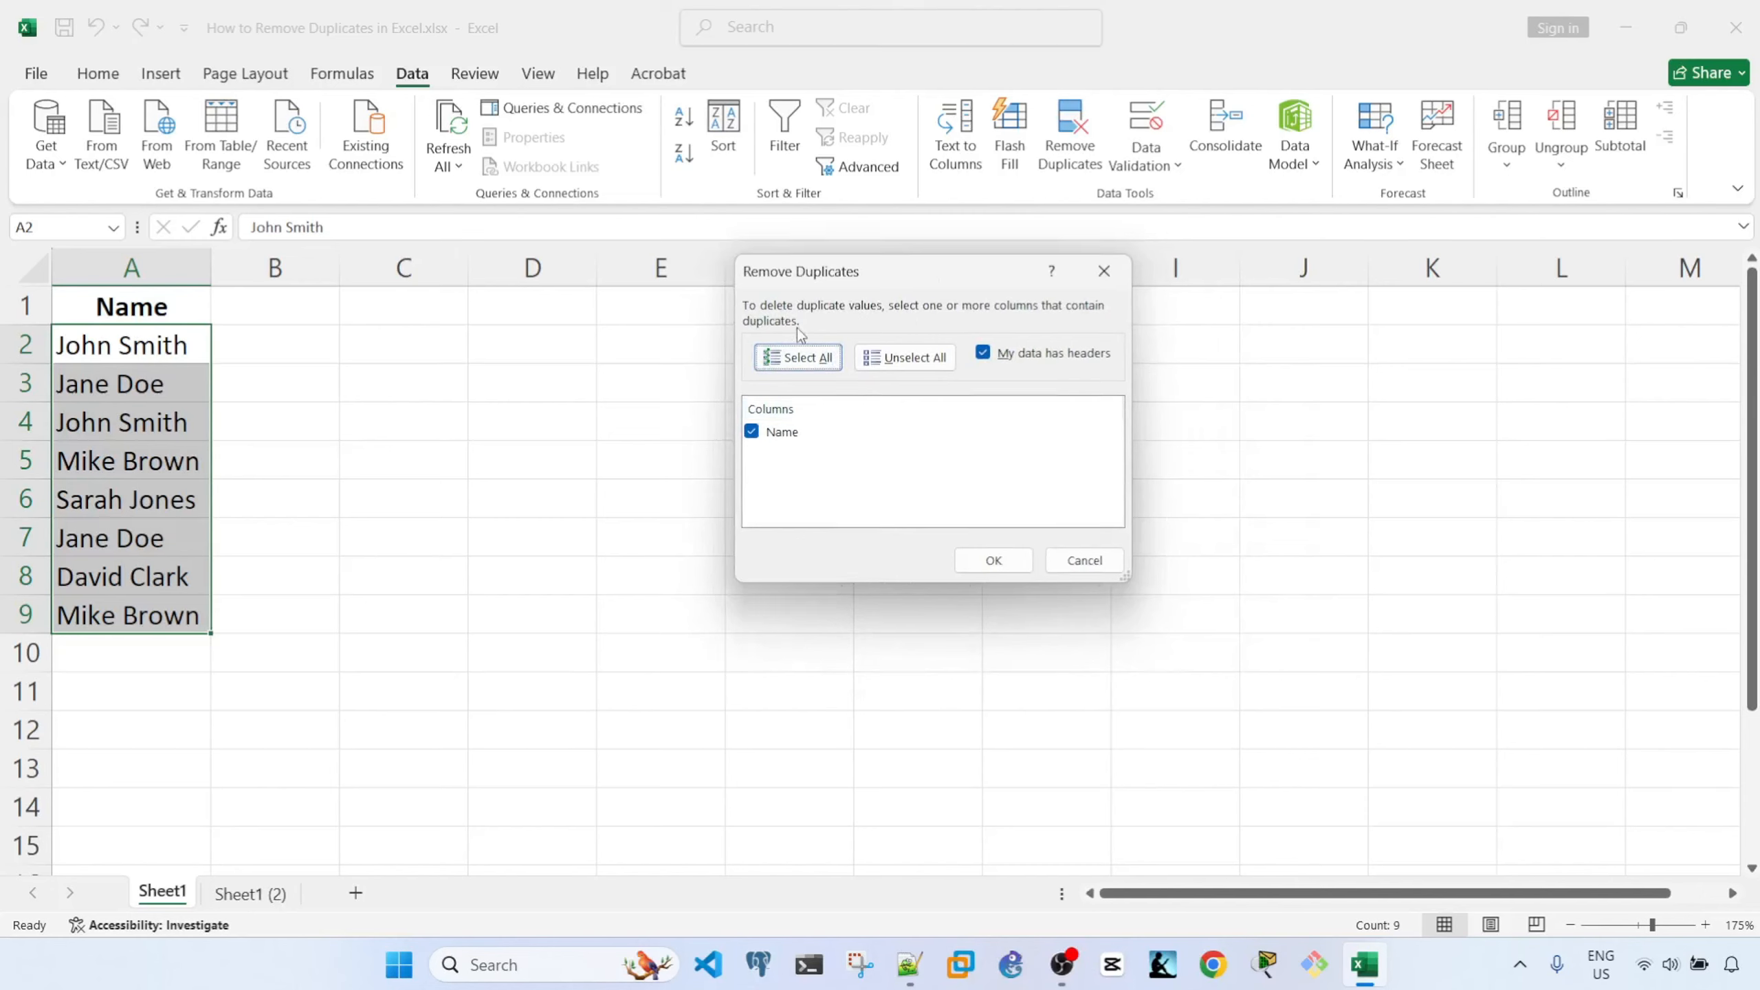
left_click(985, 357)
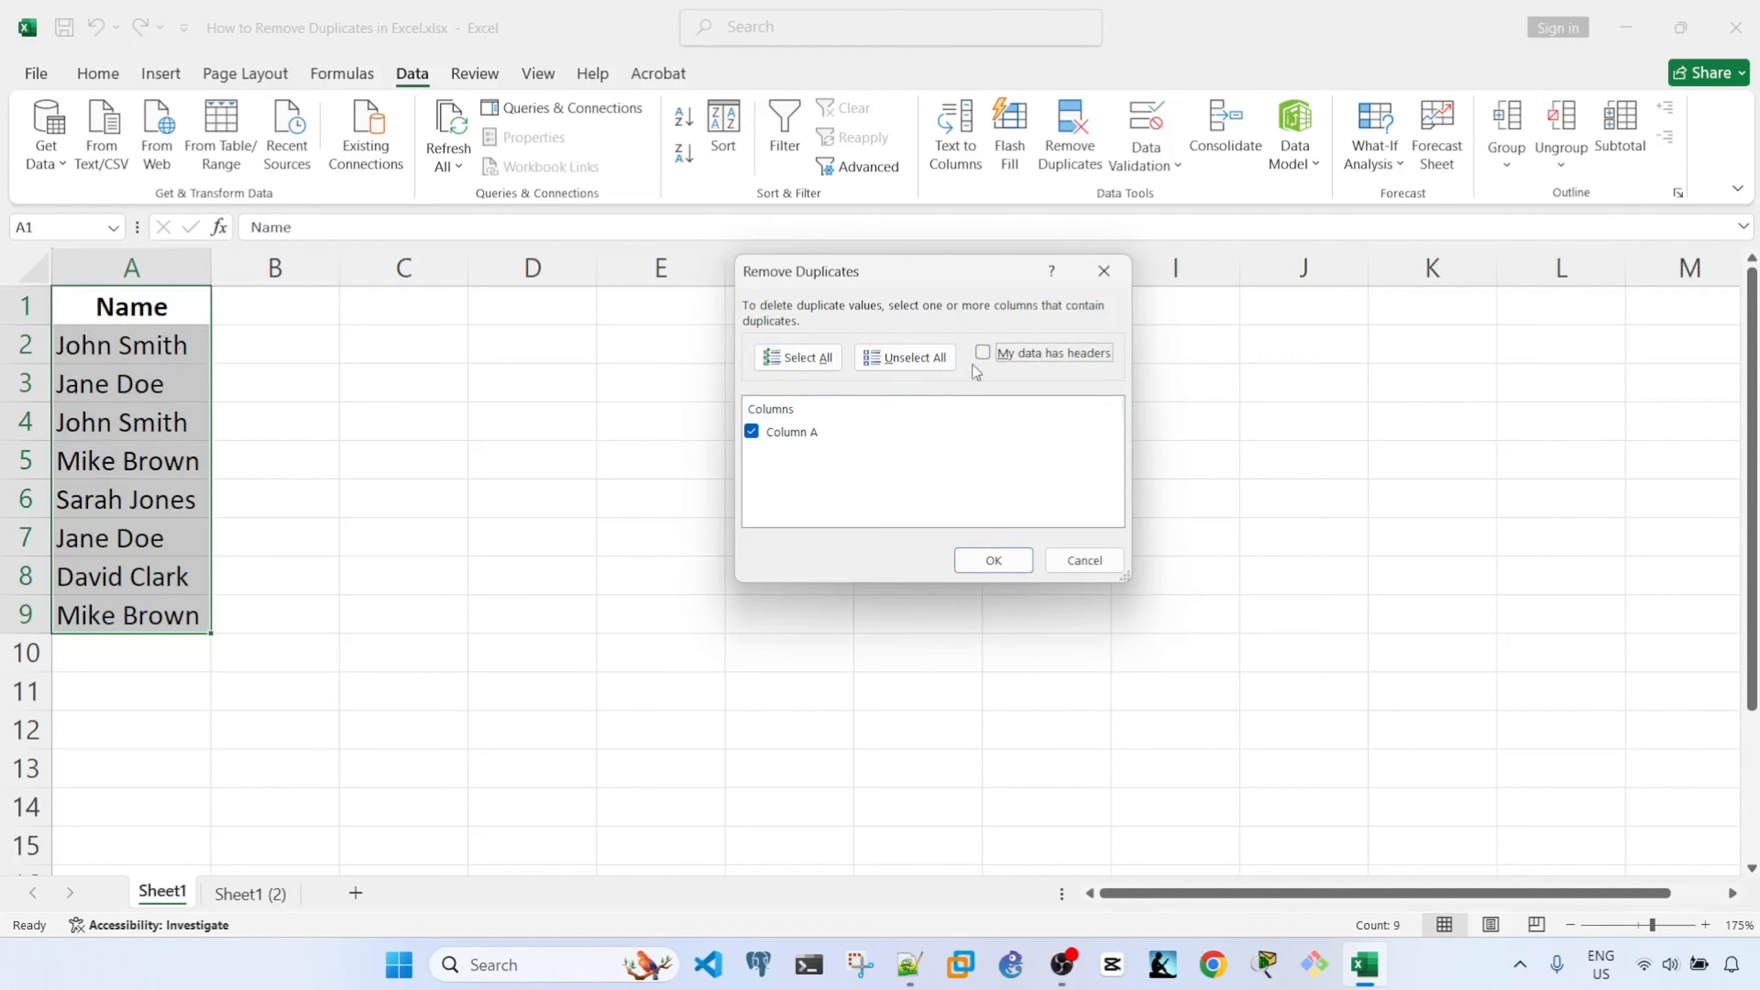
left_click(981, 353)
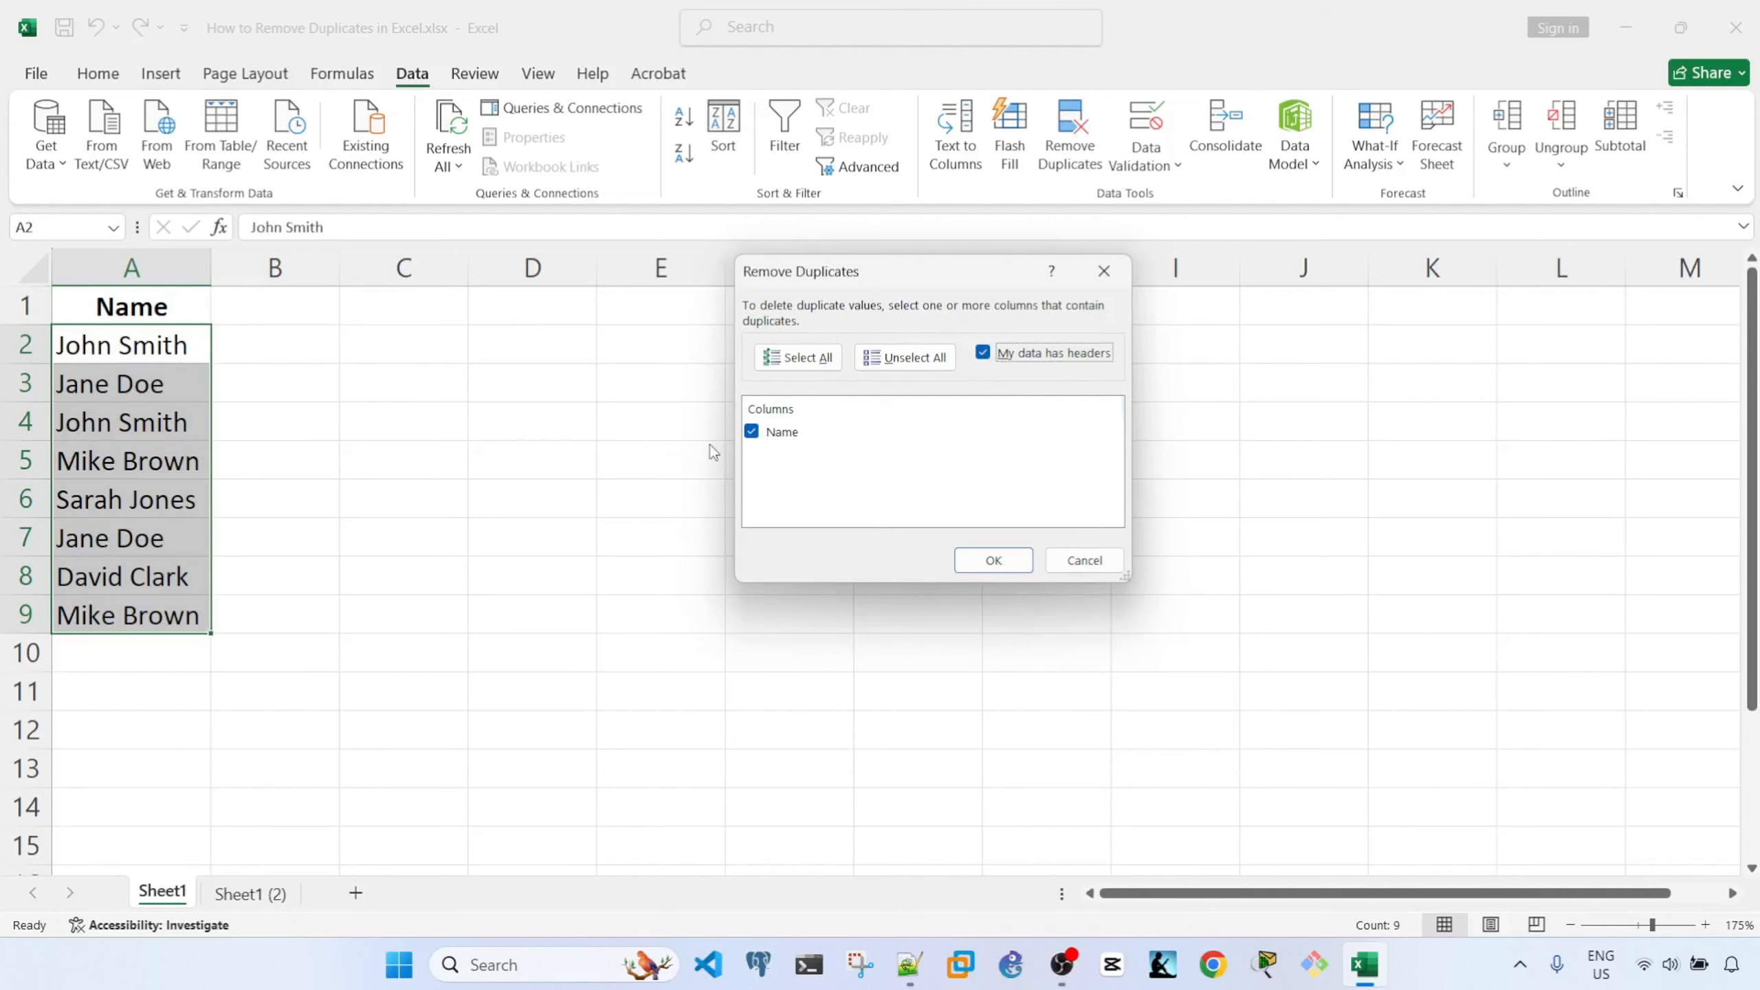
left_click(968, 561)
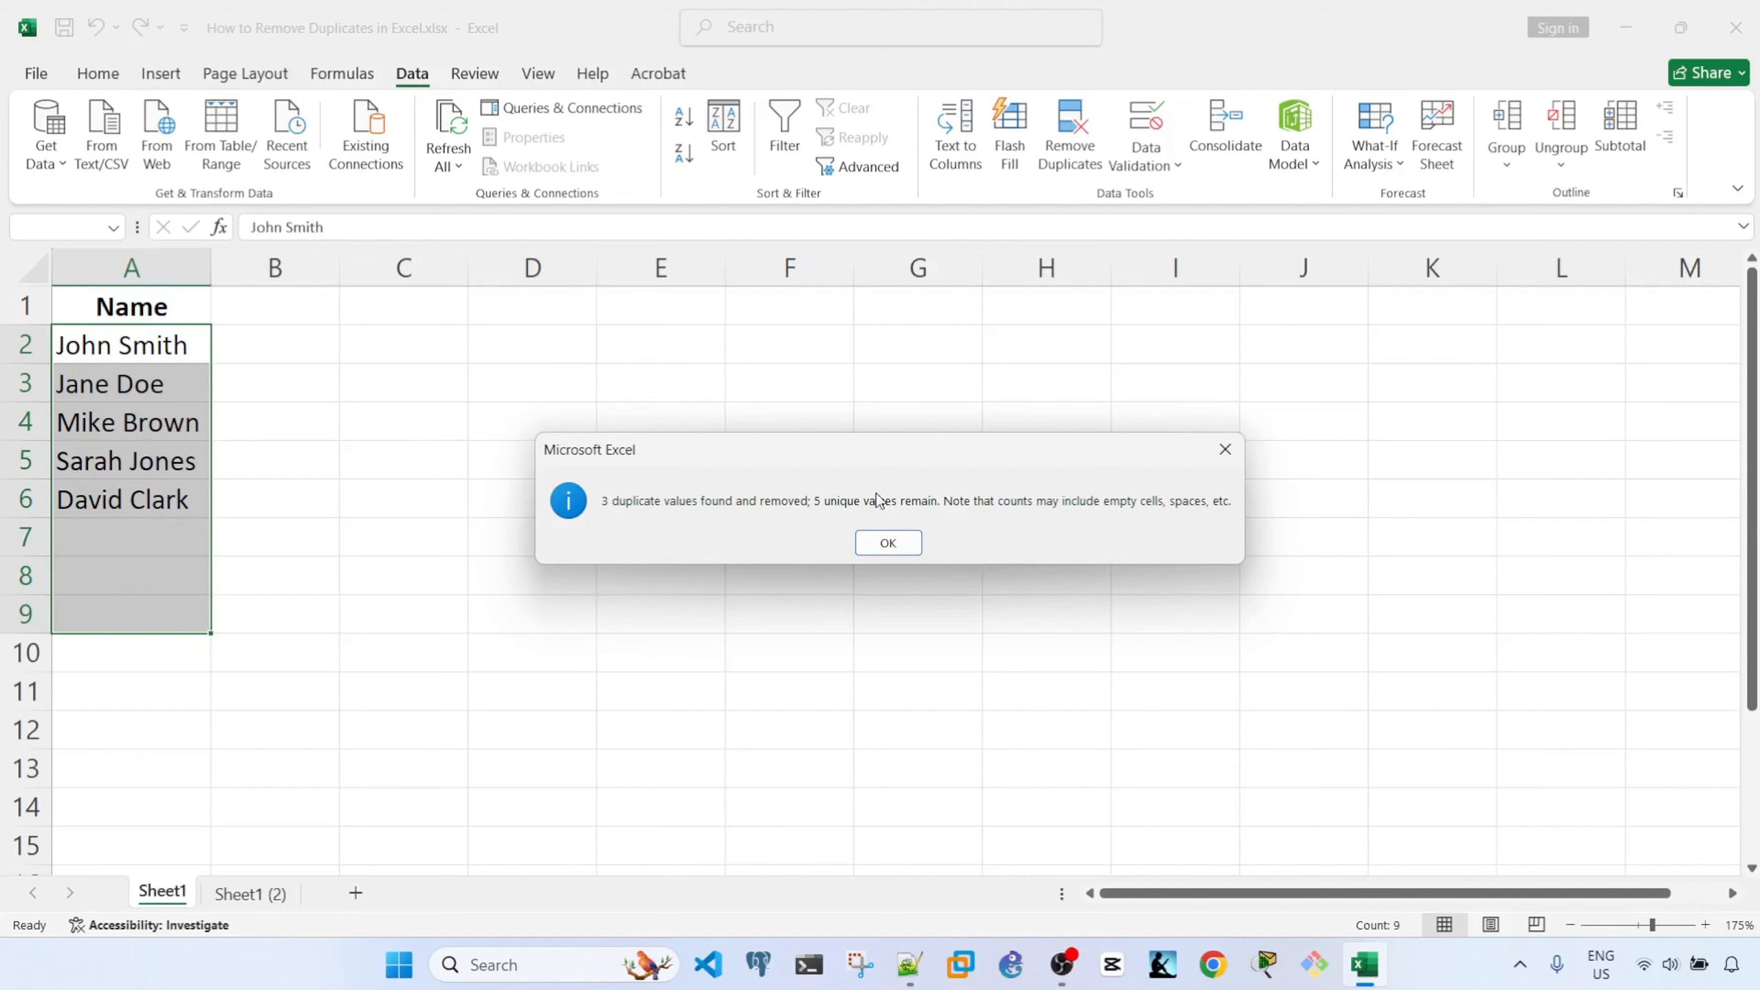
left_click_drag(876, 458, 752, 380)
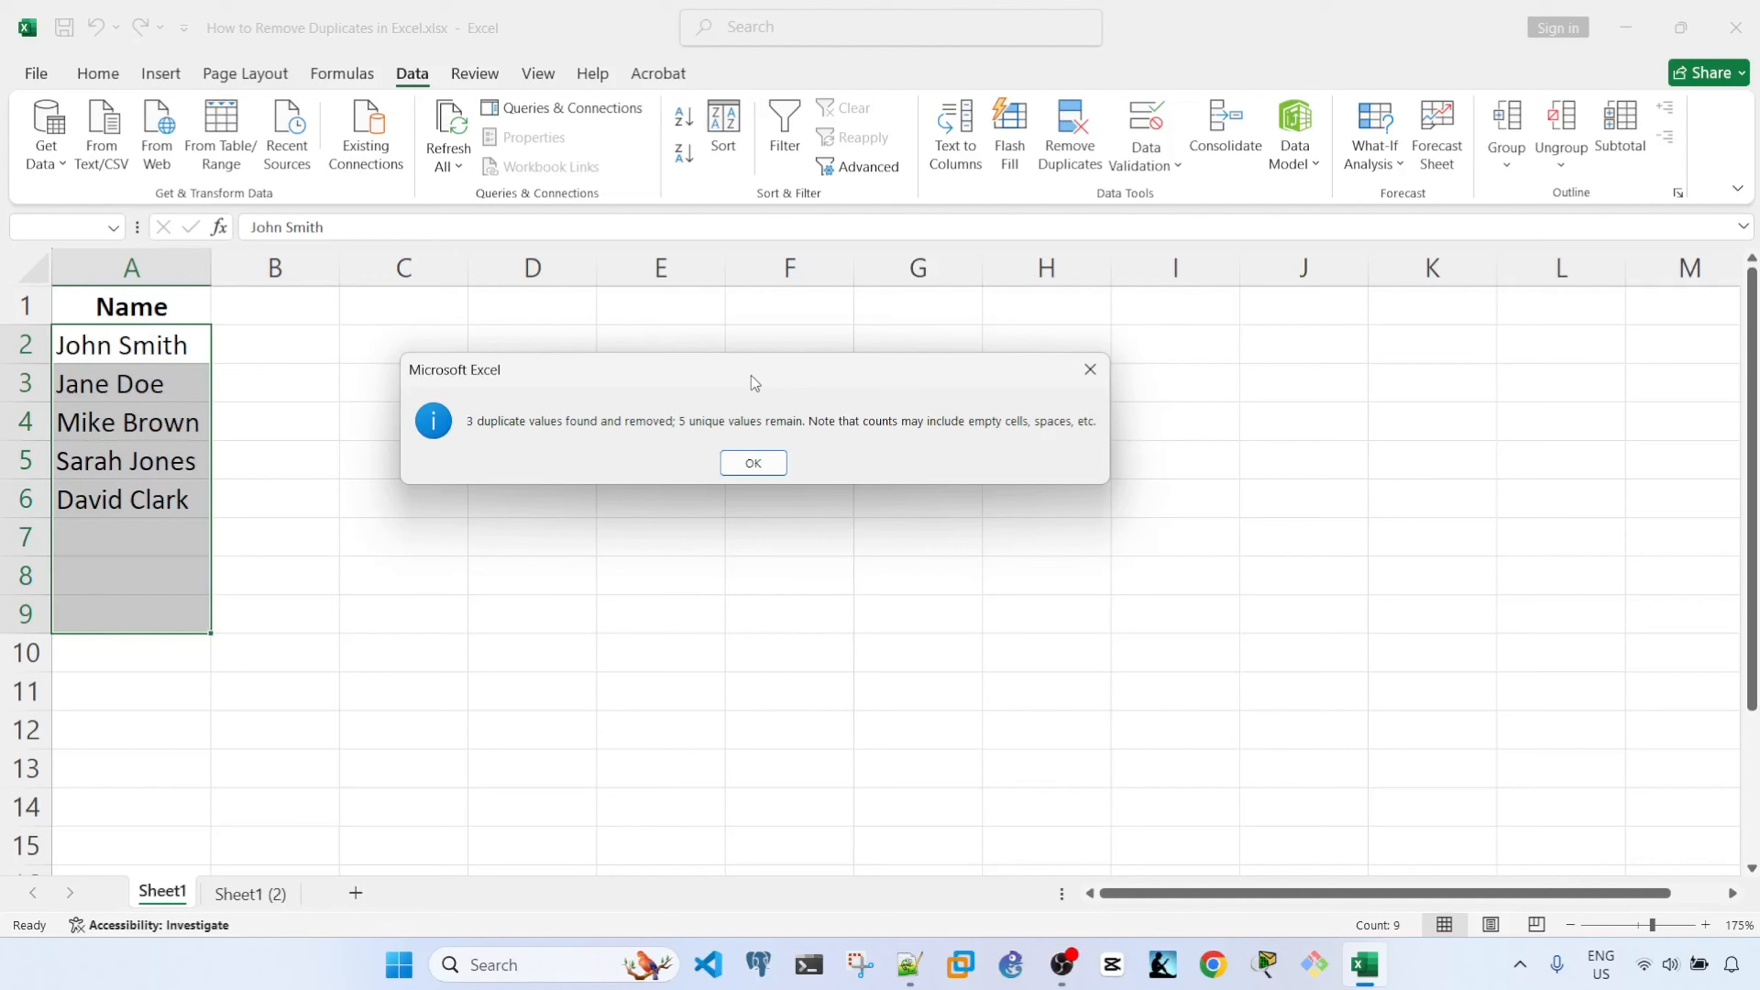
left_click(749, 466)
left_click(416, 613)
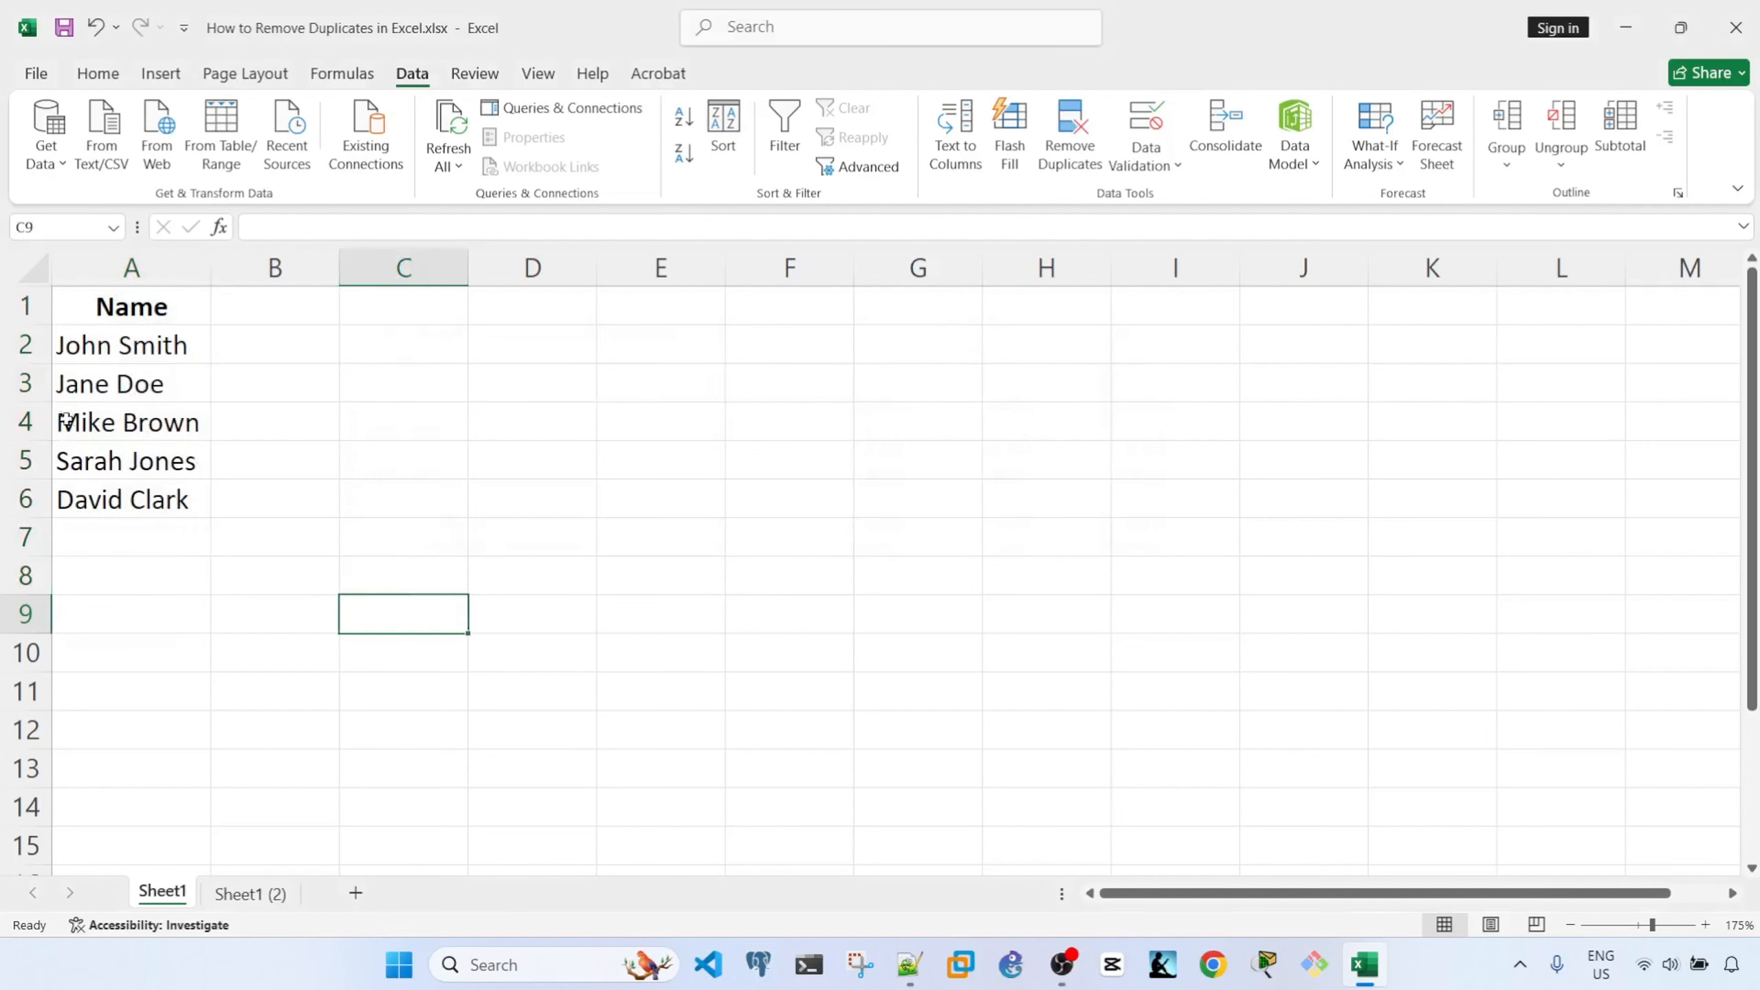
Step: Compare the names on Sheet1 (2) with the deduplicated Name list on Sheet1
left_click(250, 893)
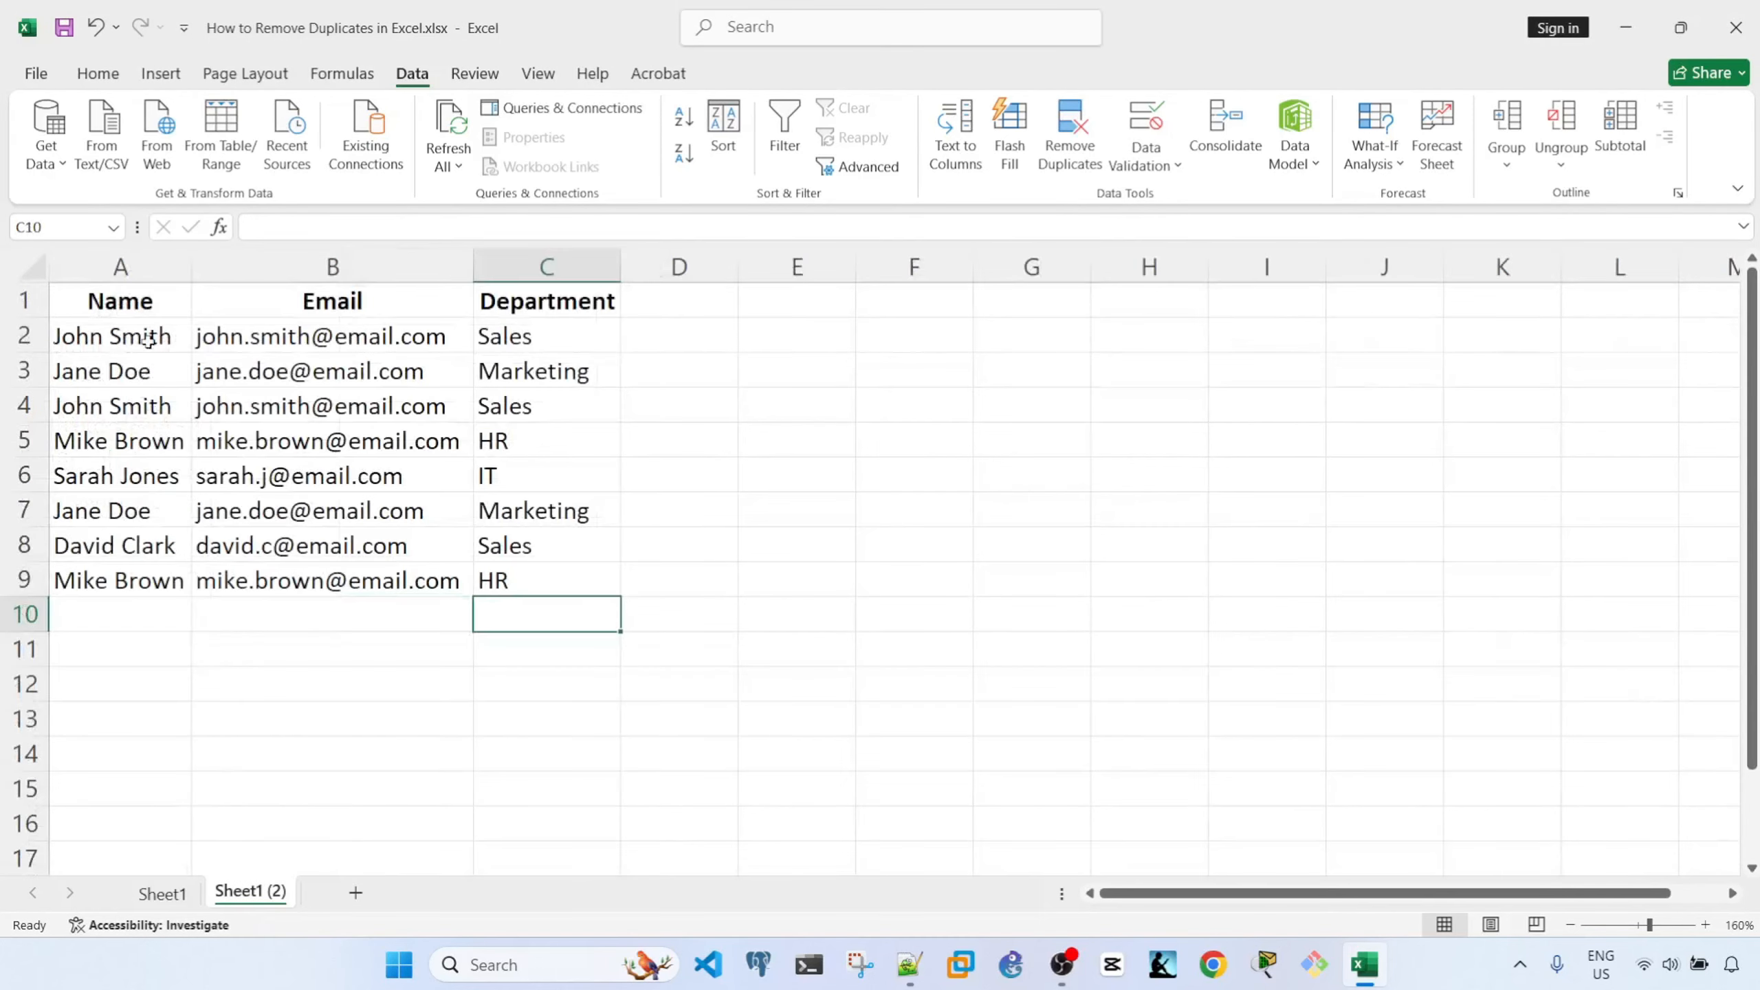
left_click_drag(149, 340, 169, 586)
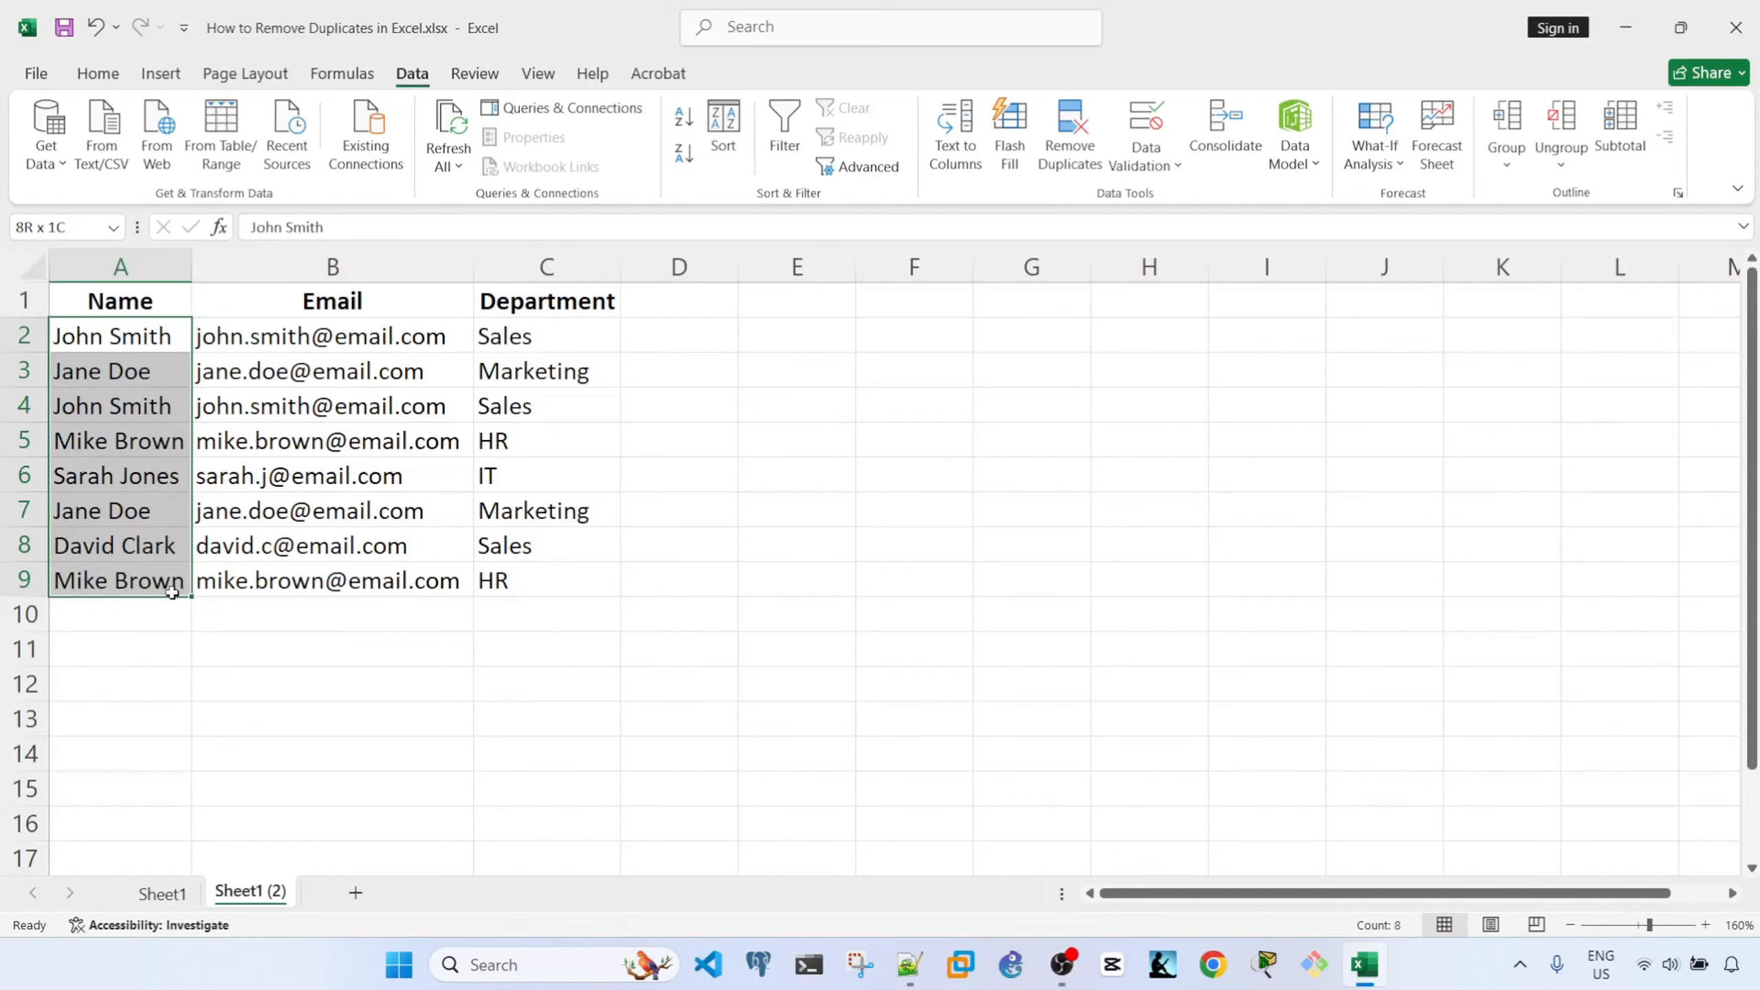
left_click(173, 895)
left_click(151, 347)
scroll(152, 346, "up", 1)
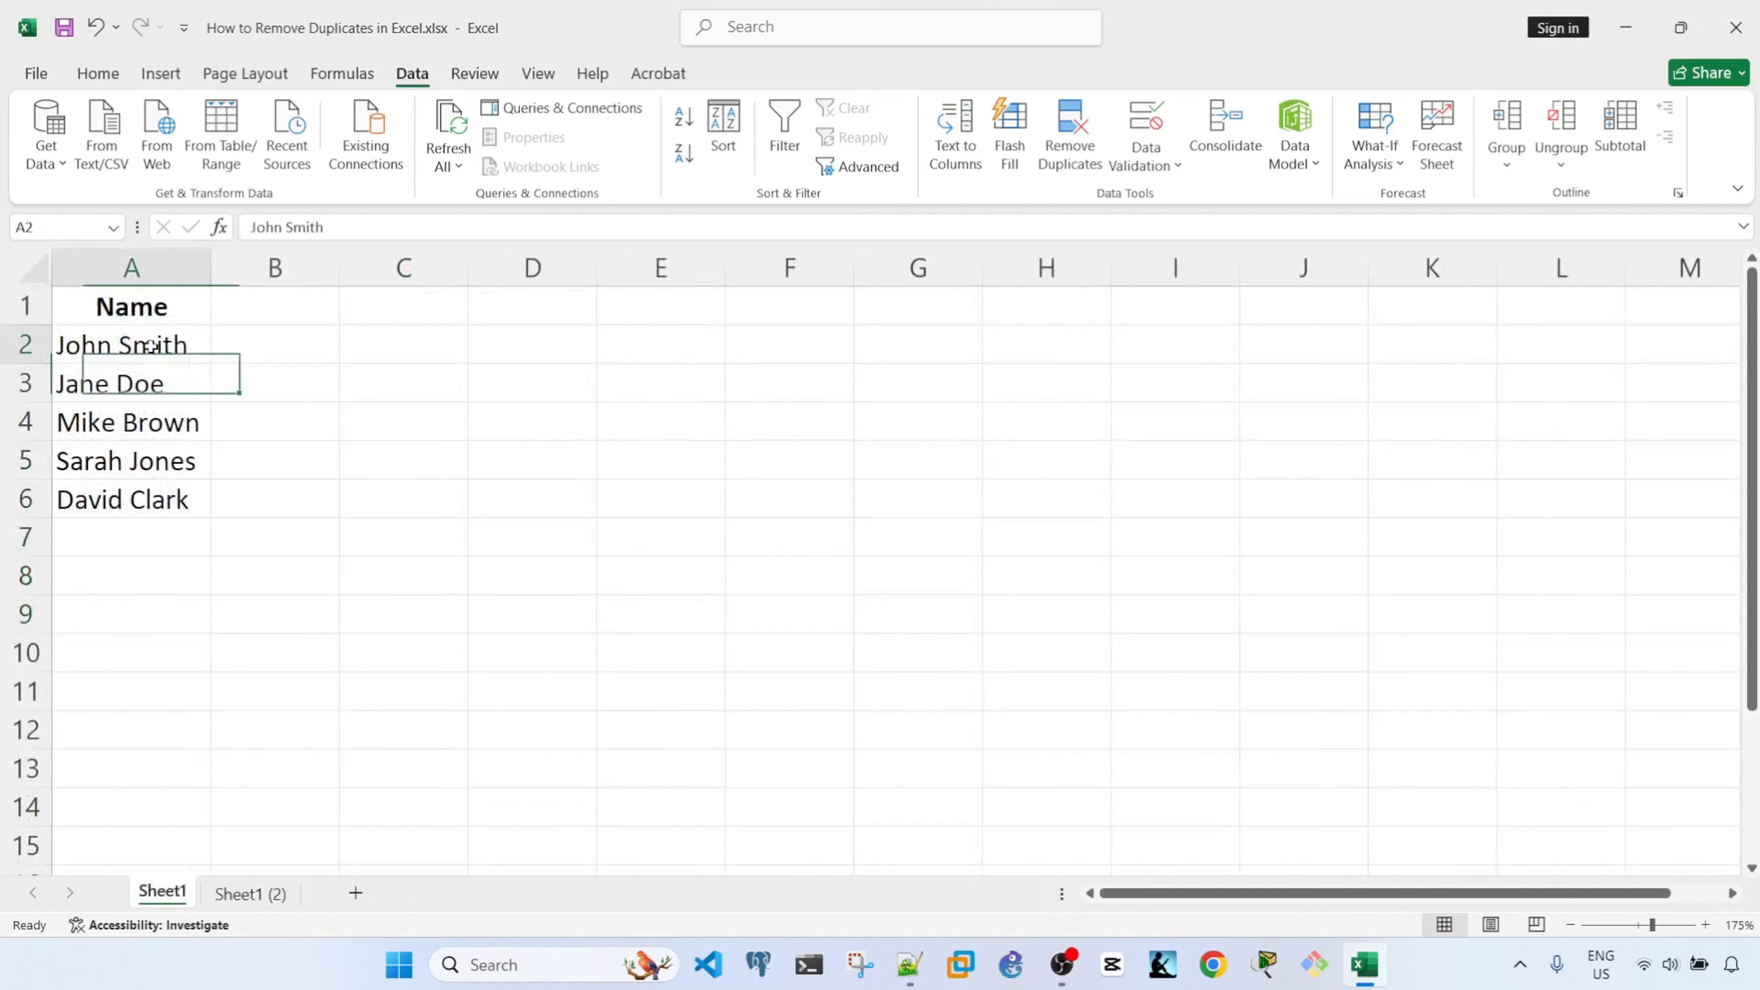
left_click_drag(152, 345, 163, 495)
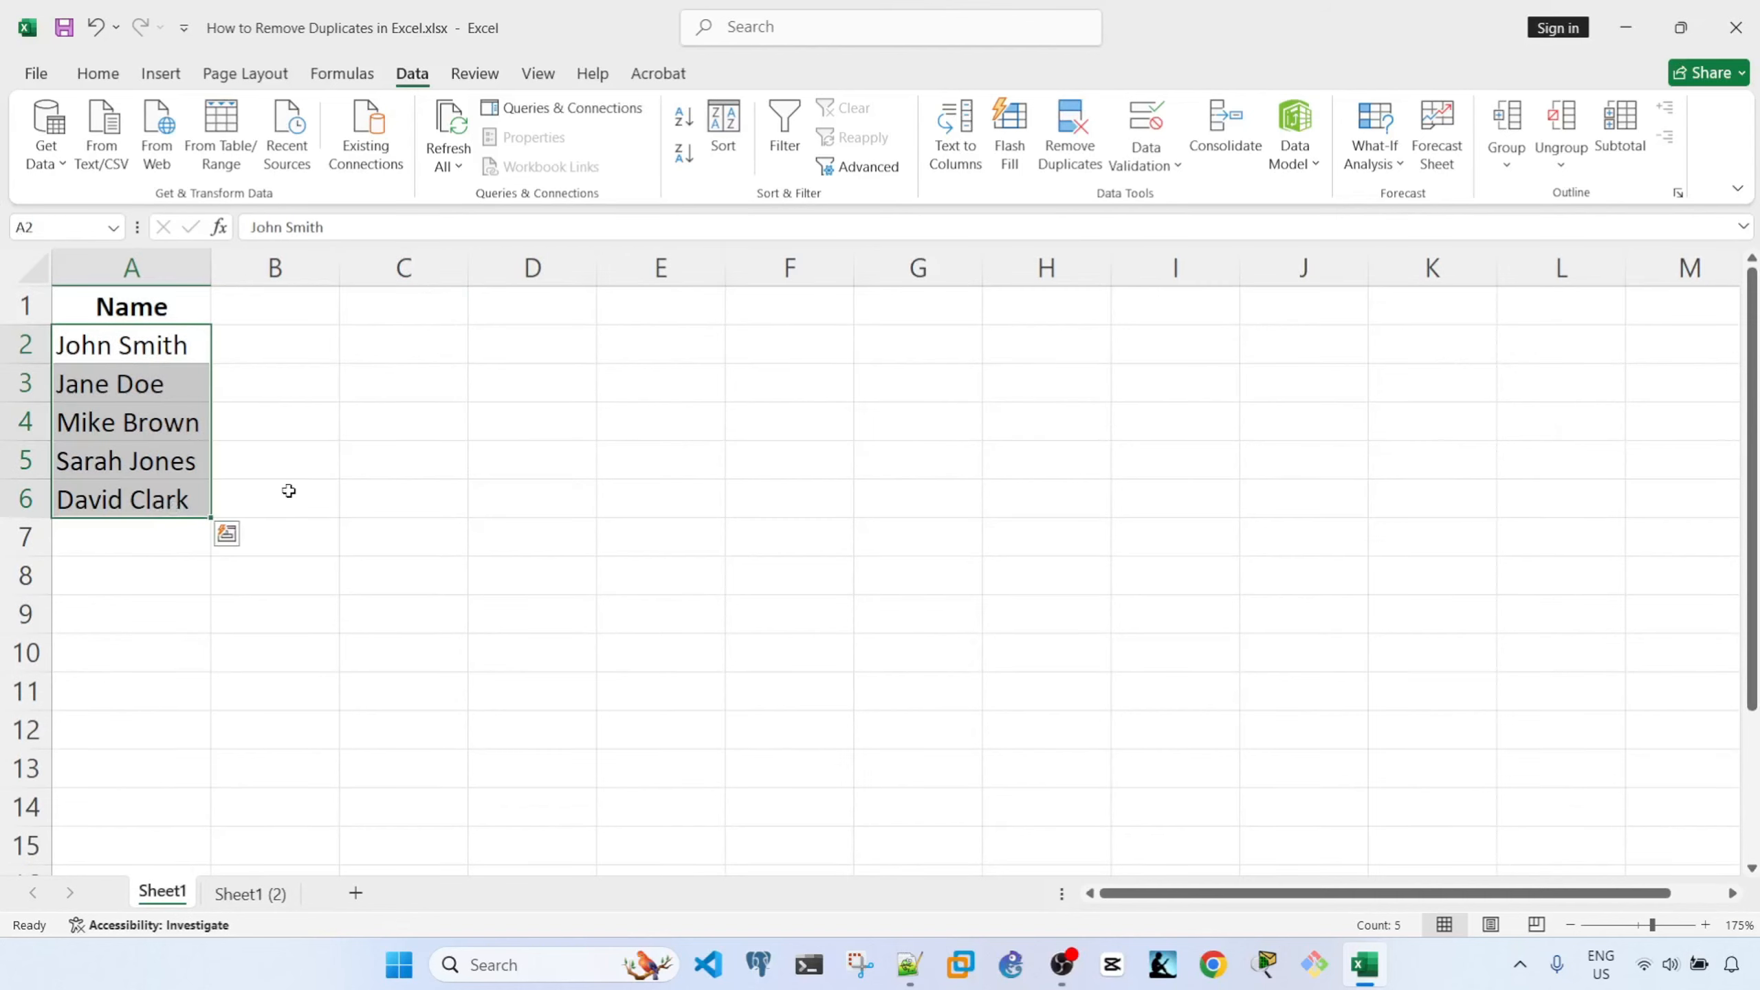
left_click(289, 491)
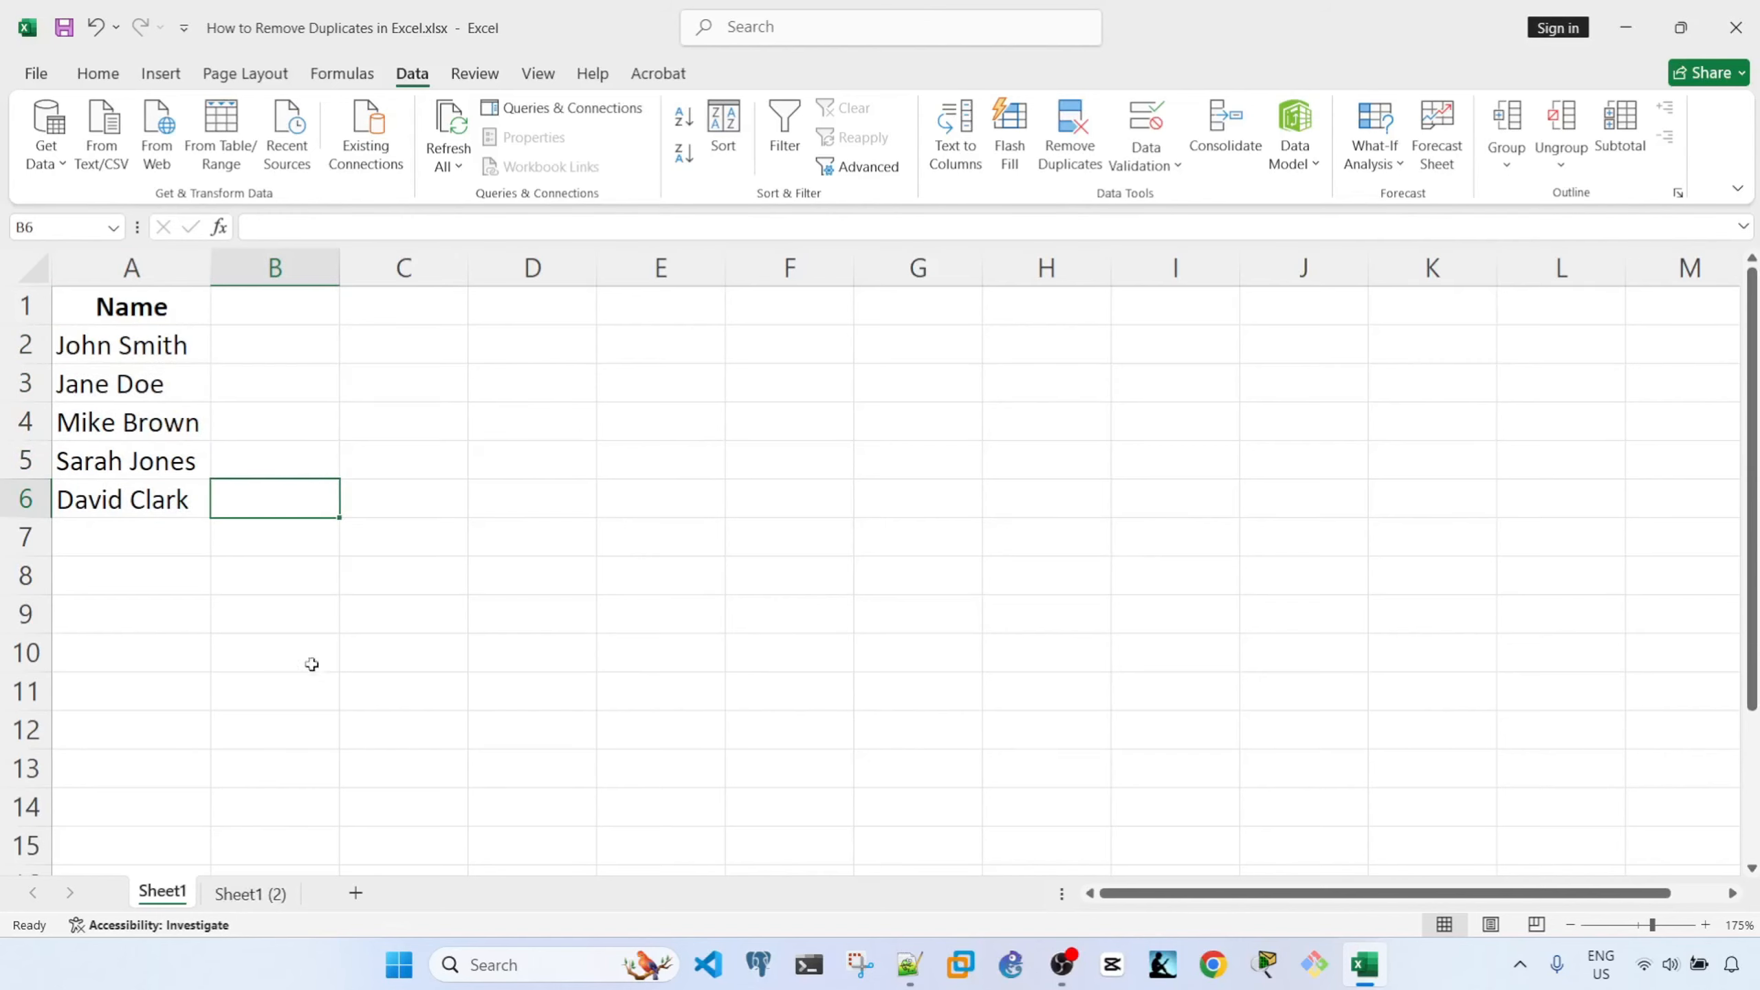
Step: Select the whole table of Name, Email and Department data on Sheet1 (2)
left_click(239, 894)
left_click(345, 711)
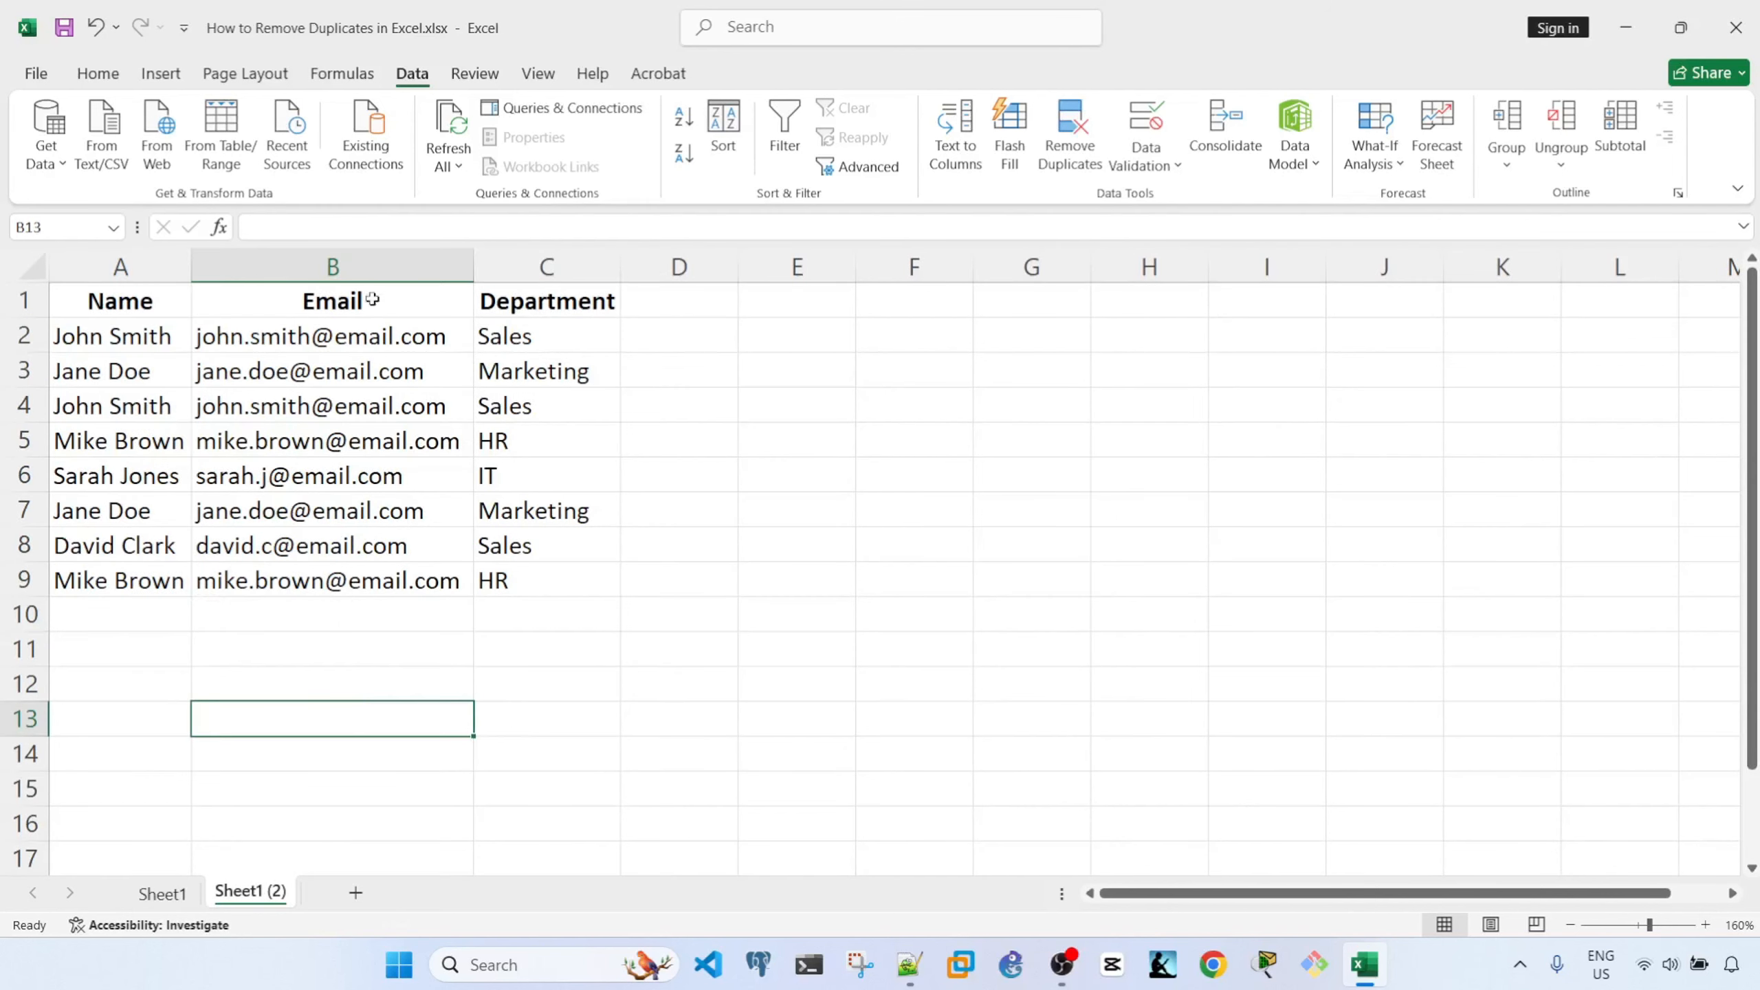
left_click(344, 412)
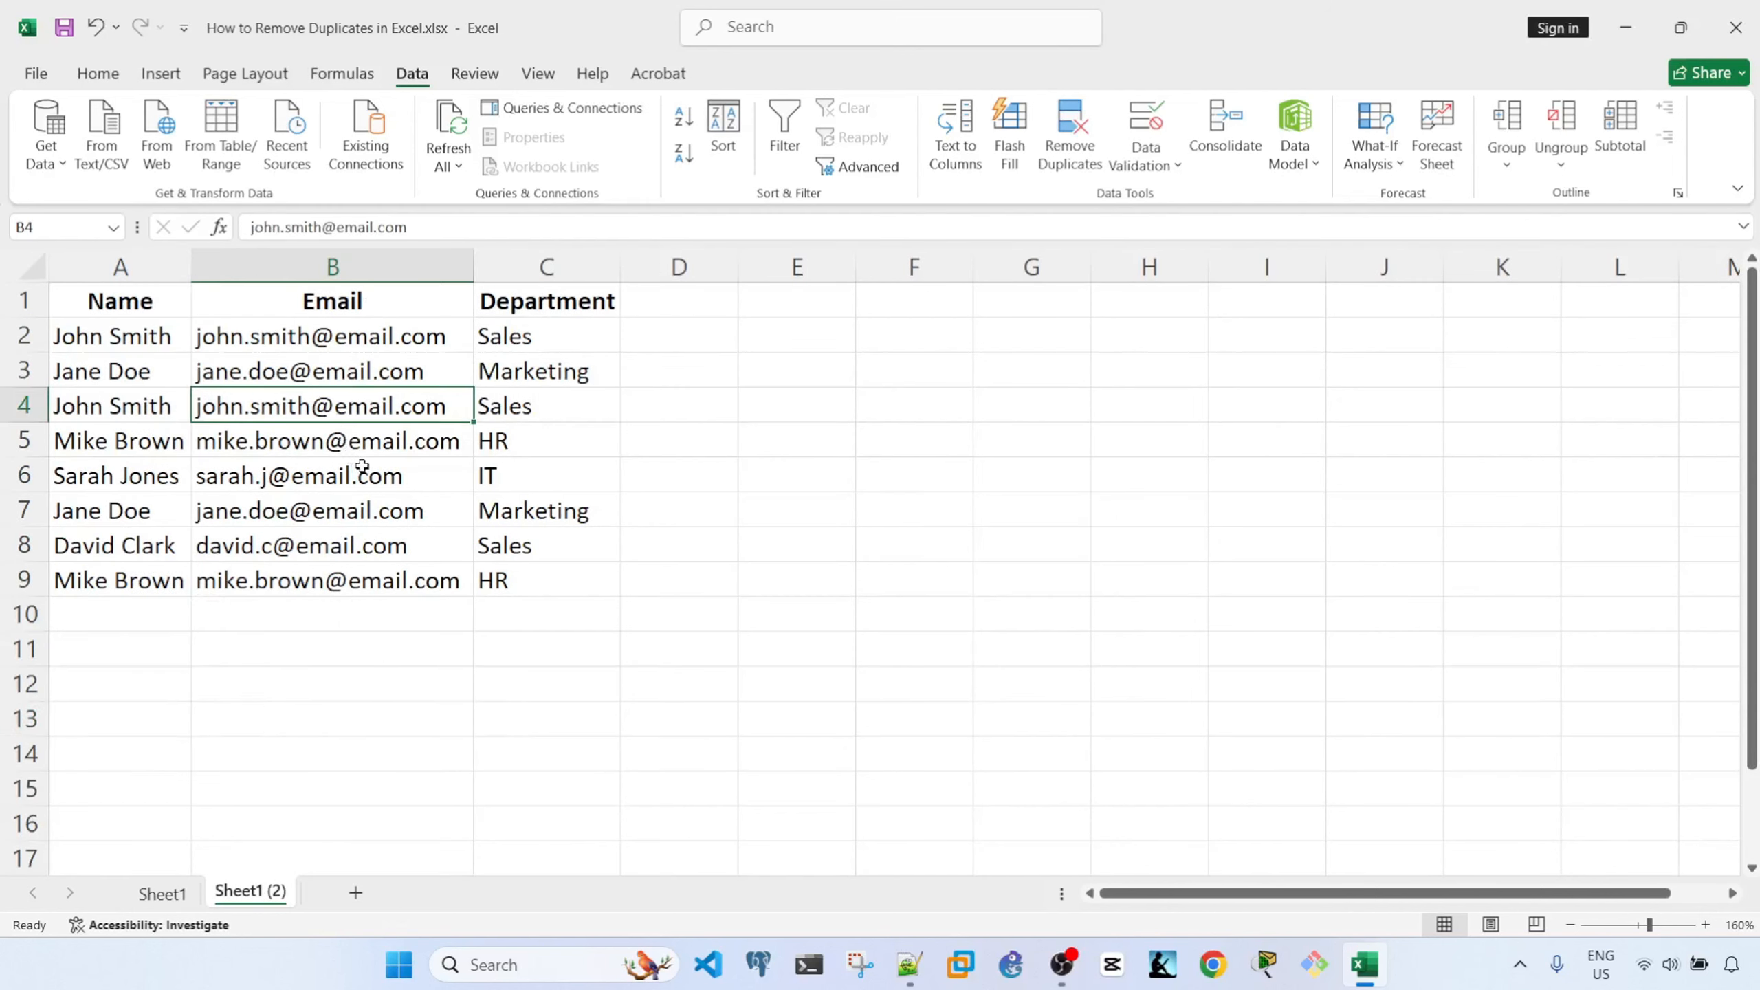
key("ctrl+a")
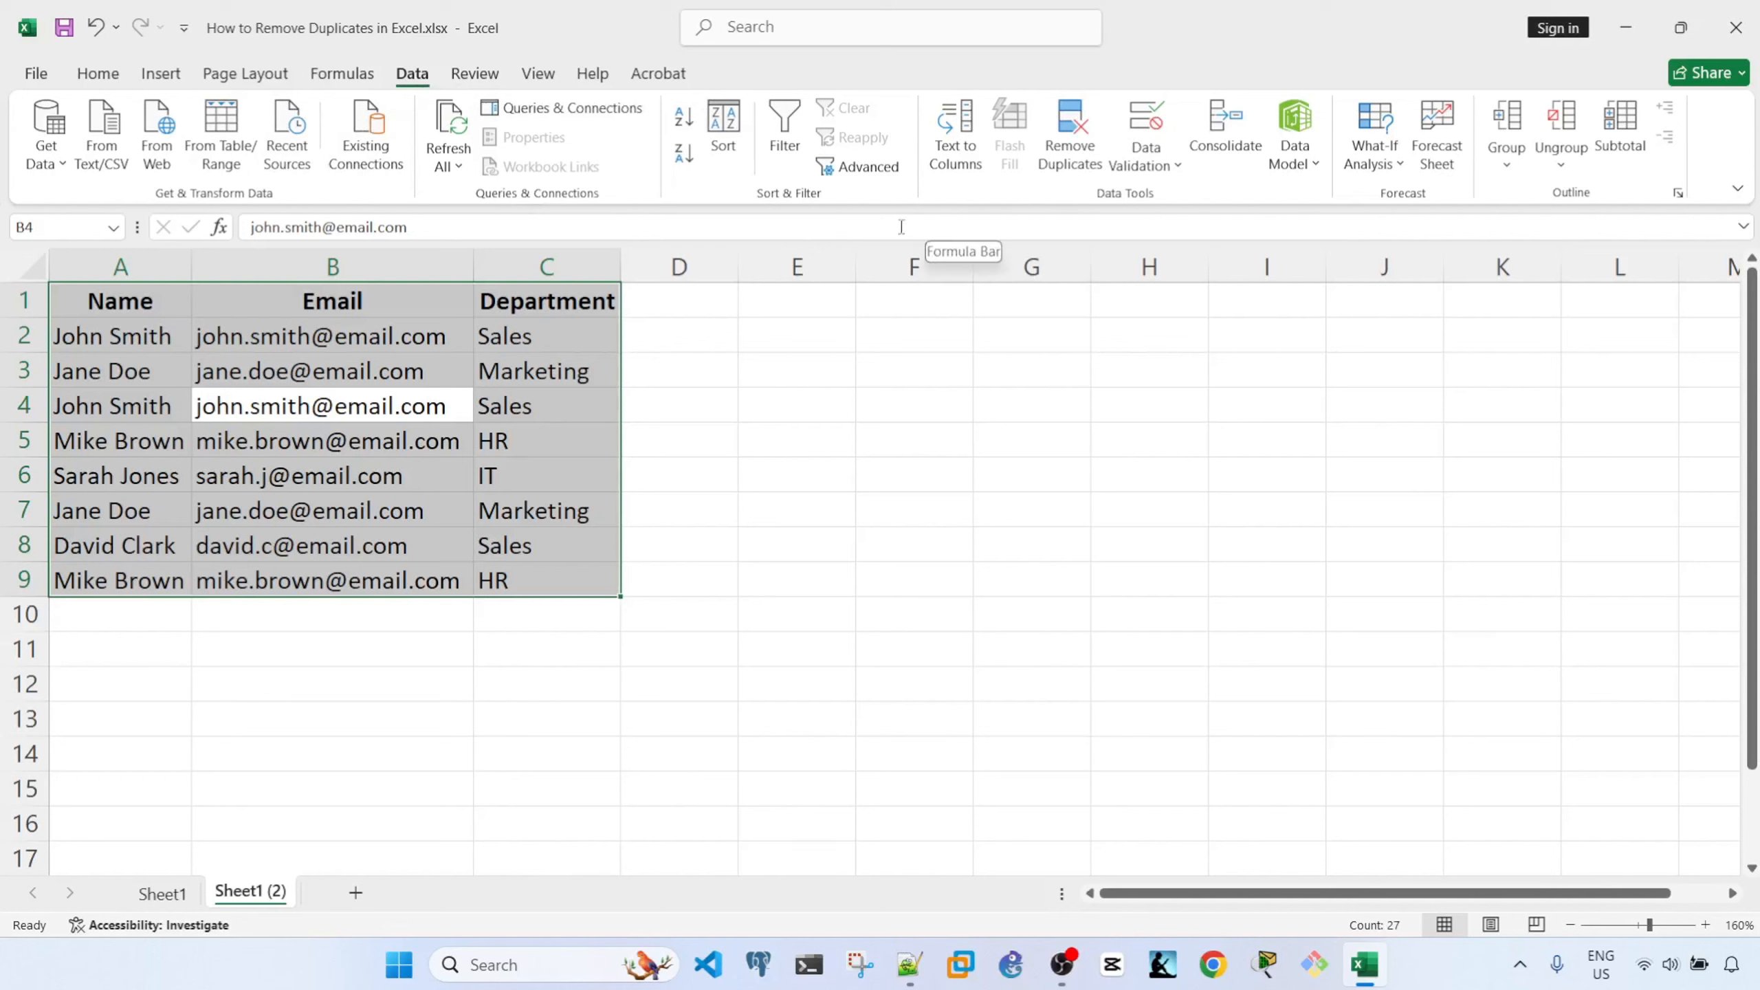
Step: Try removing duplicate rows with Name, Email and Department all checked, and undo the removal
left_click(1041, 153)
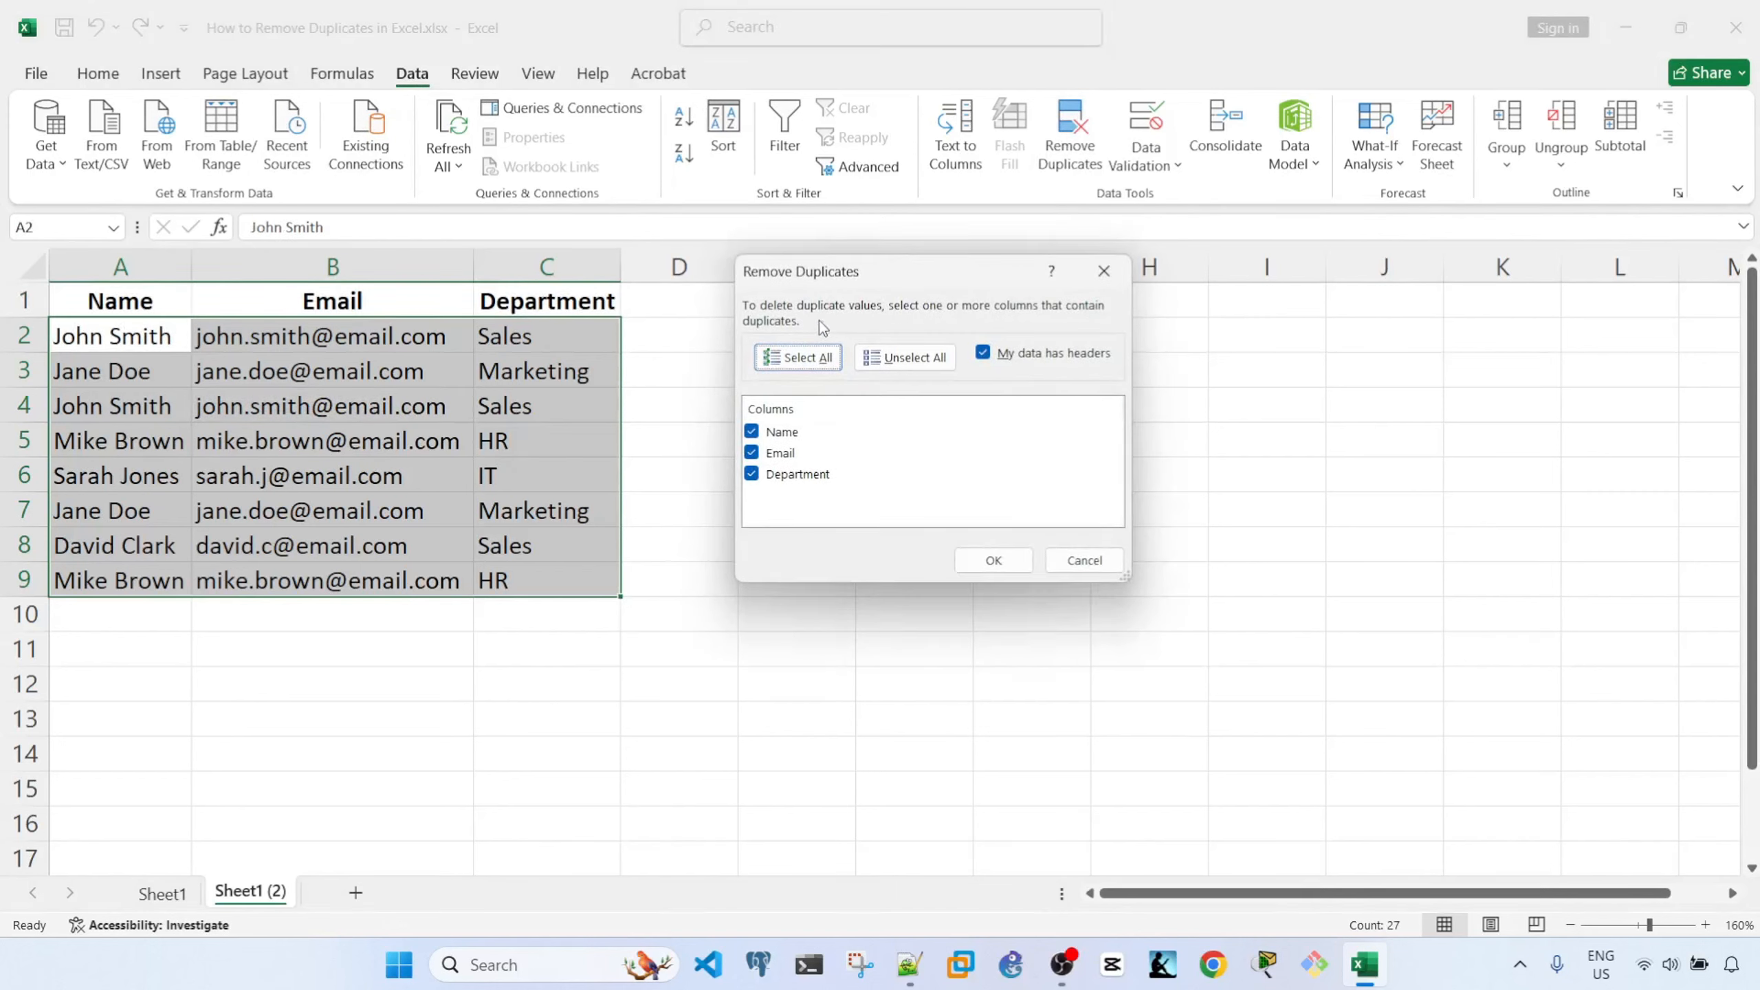
left_click_drag(861, 284, 830, 273)
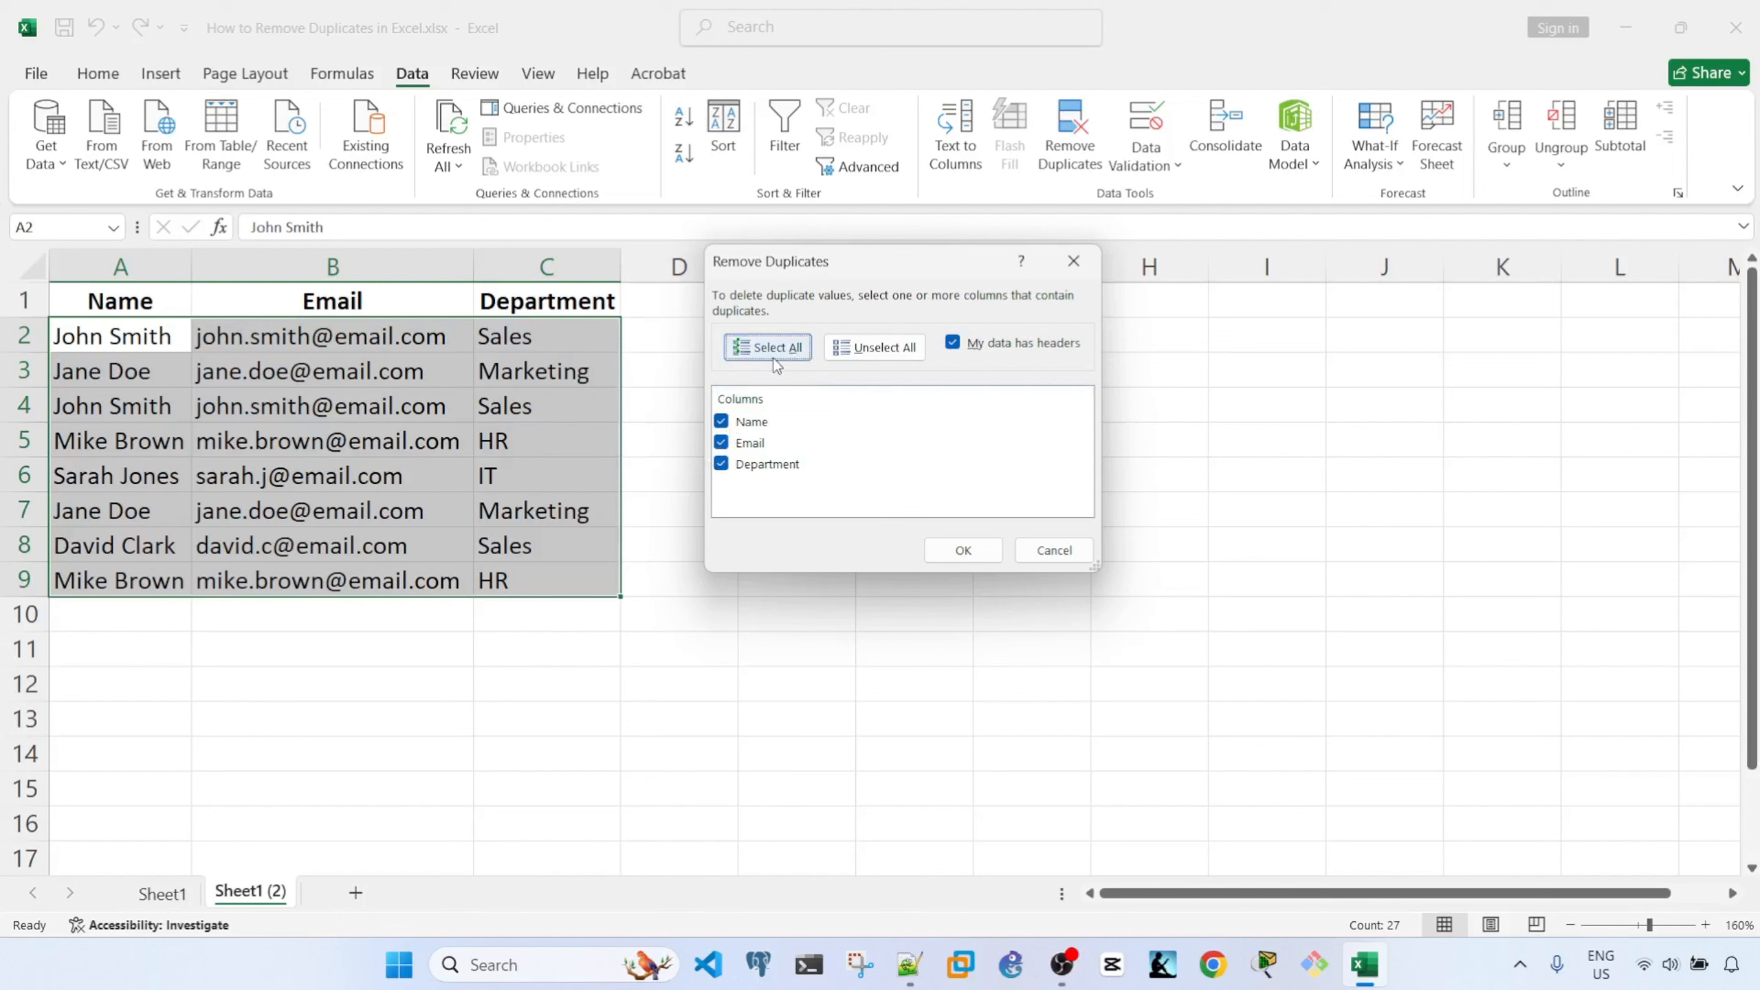
left_click(852, 352)
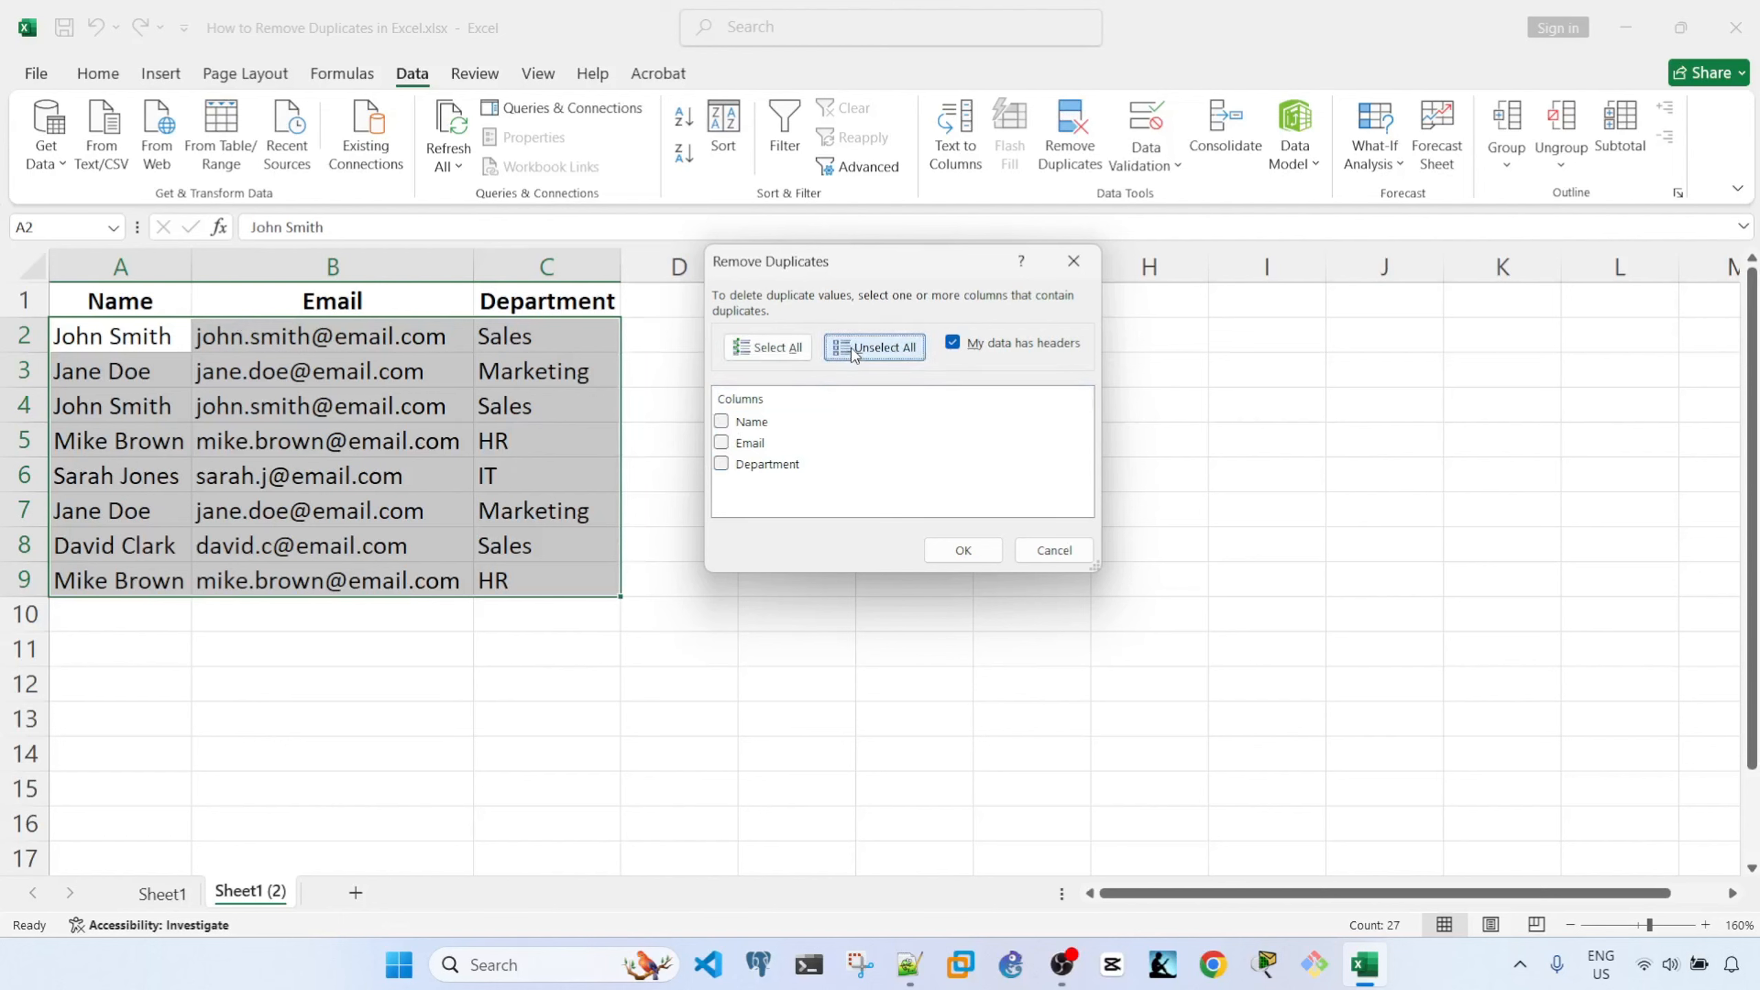
left_click(769, 346)
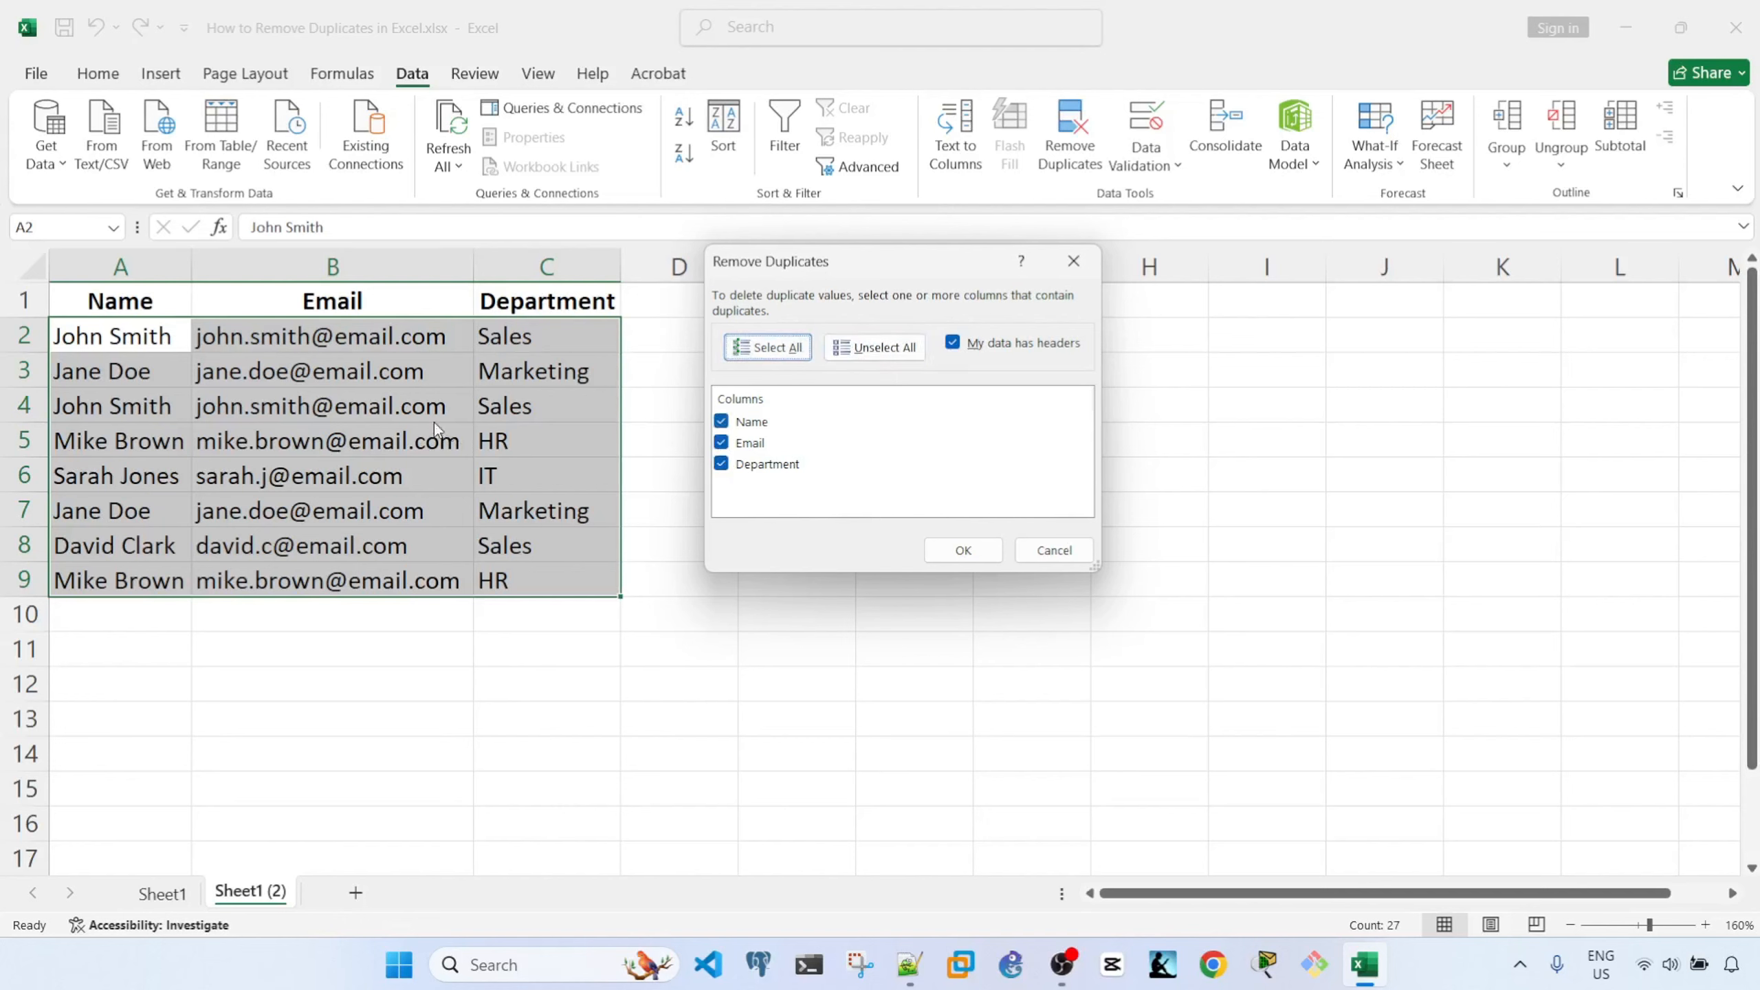
left_click(959, 550)
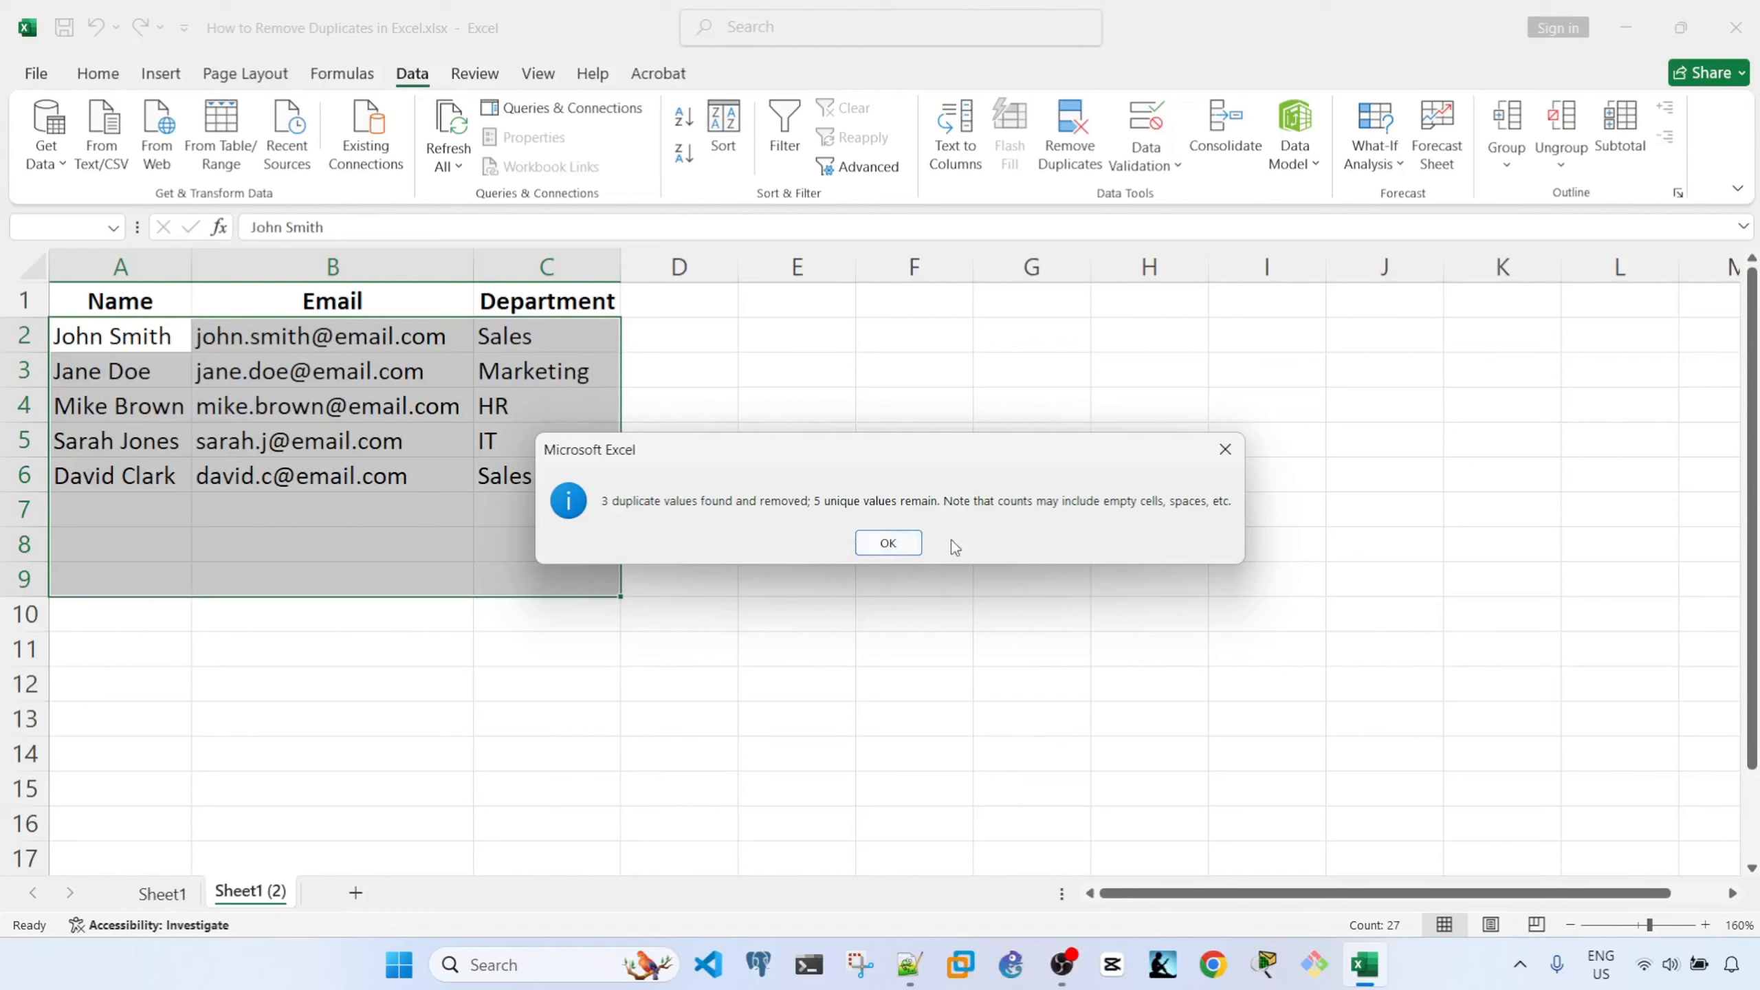
left_click_drag(931, 459, 886, 383)
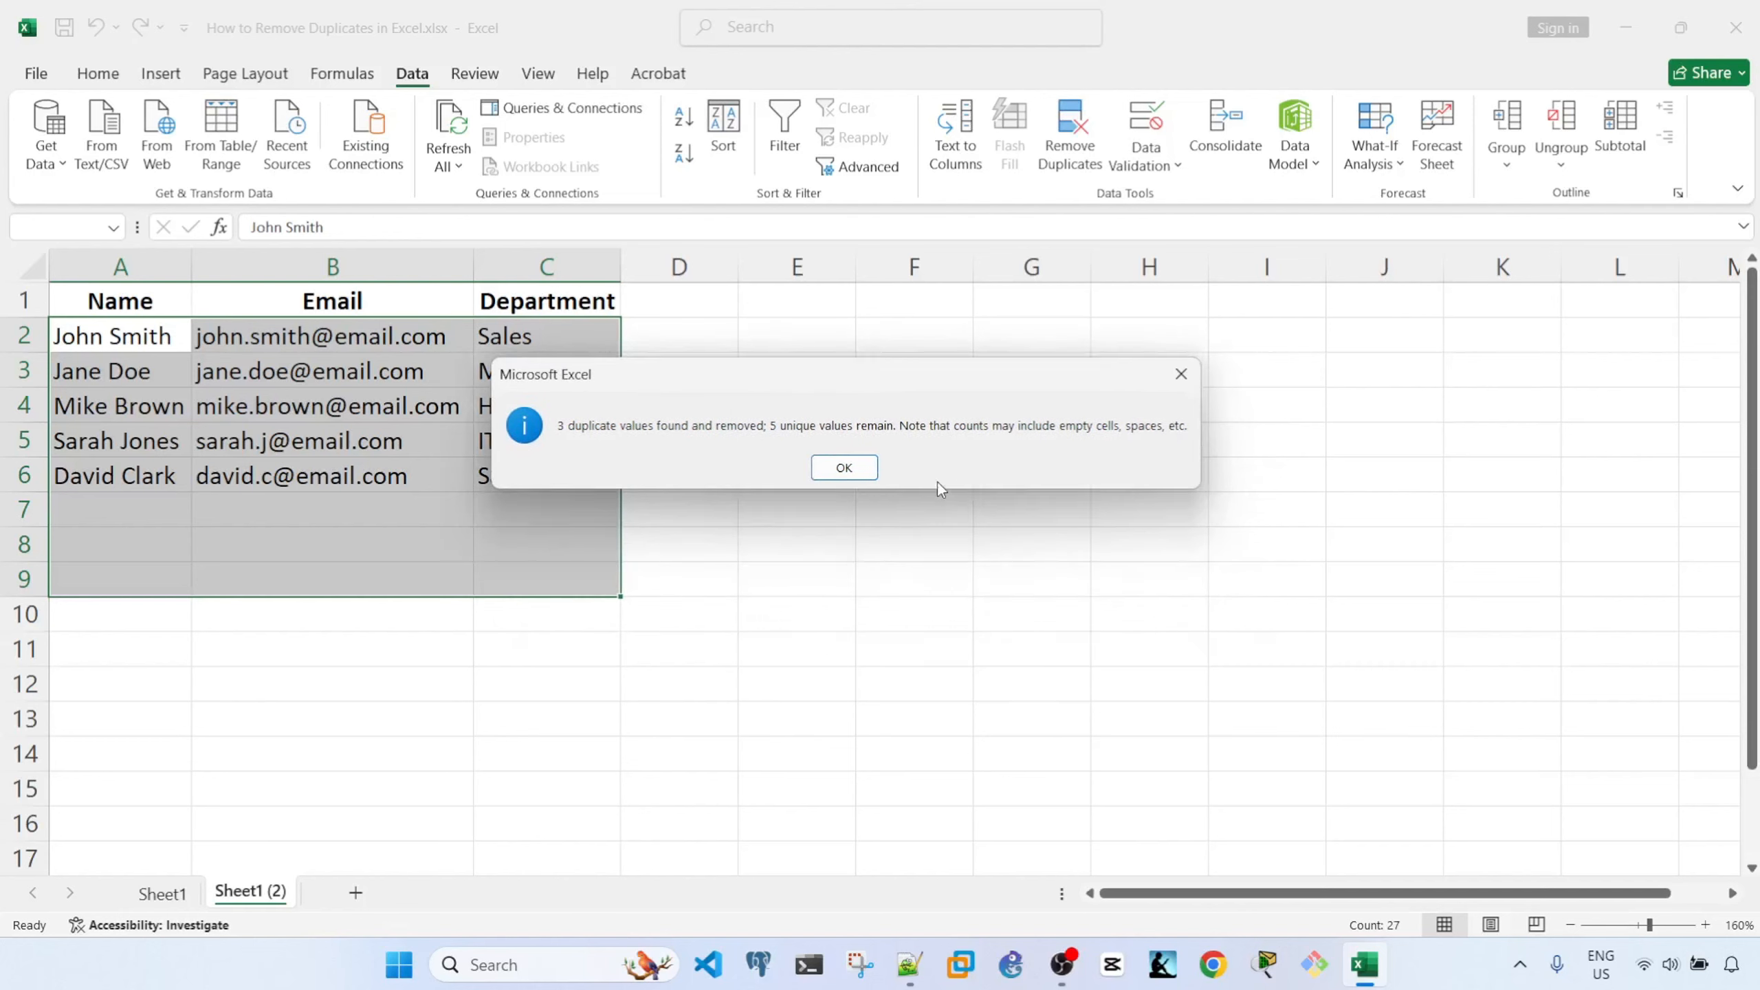
left_click(849, 466)
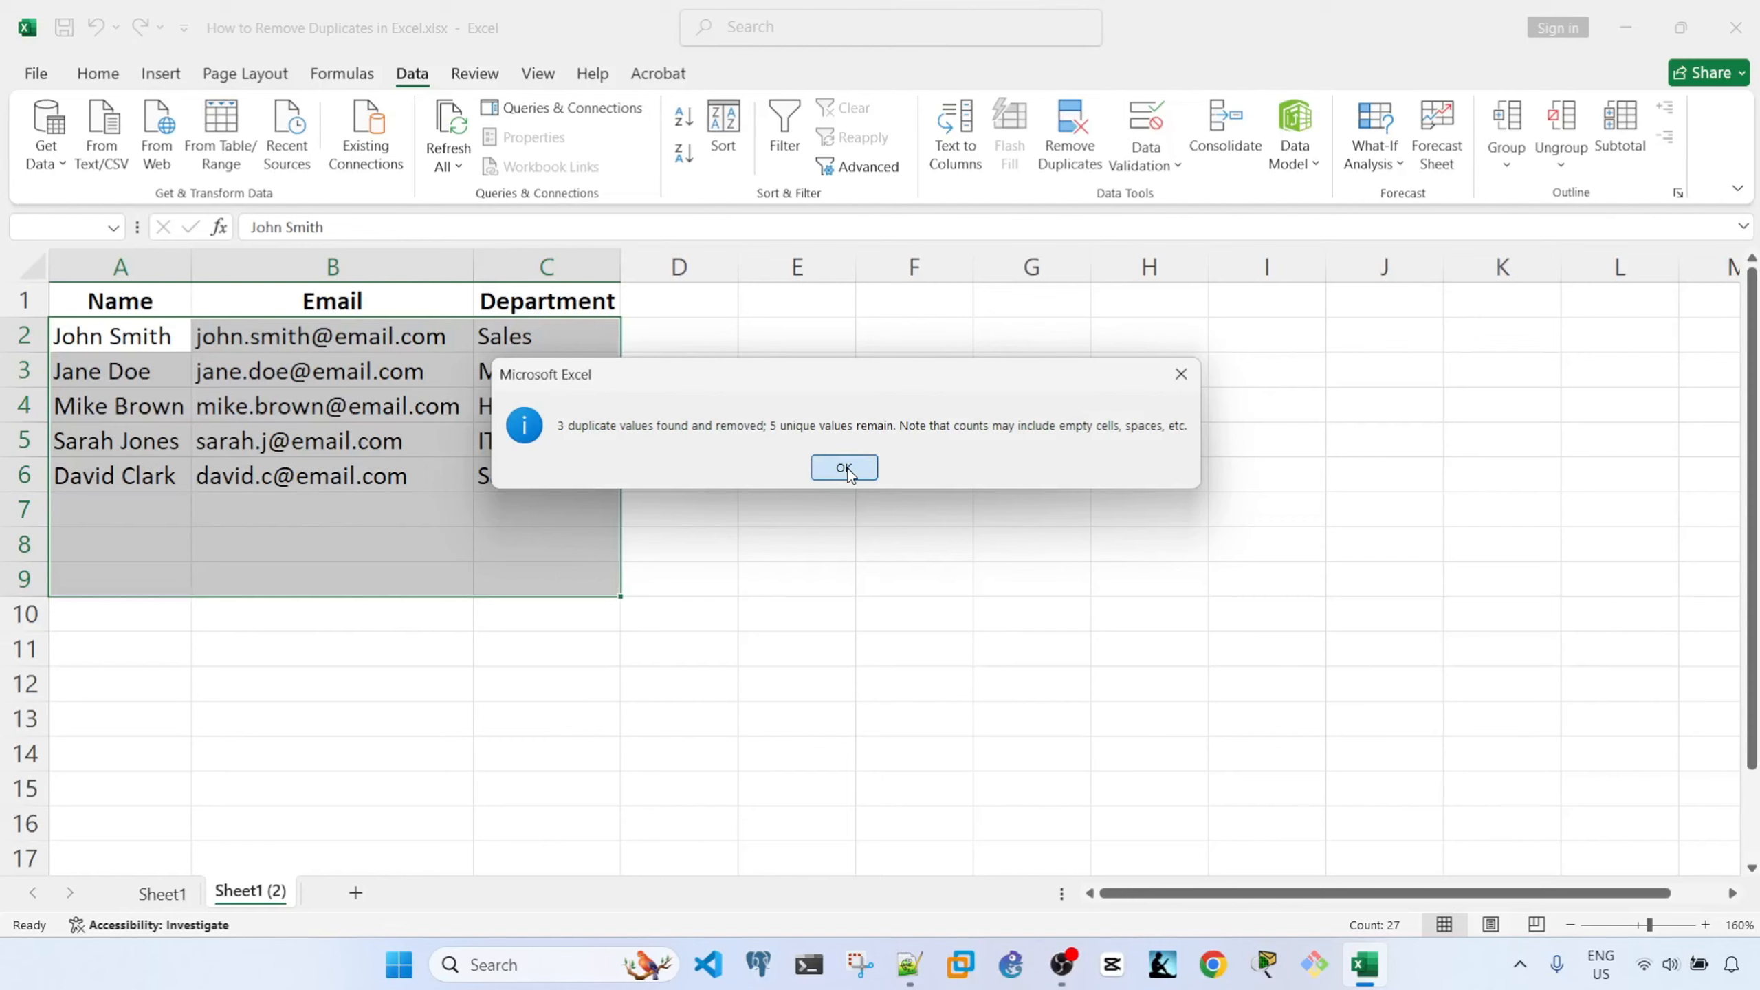
left_click(844, 468)
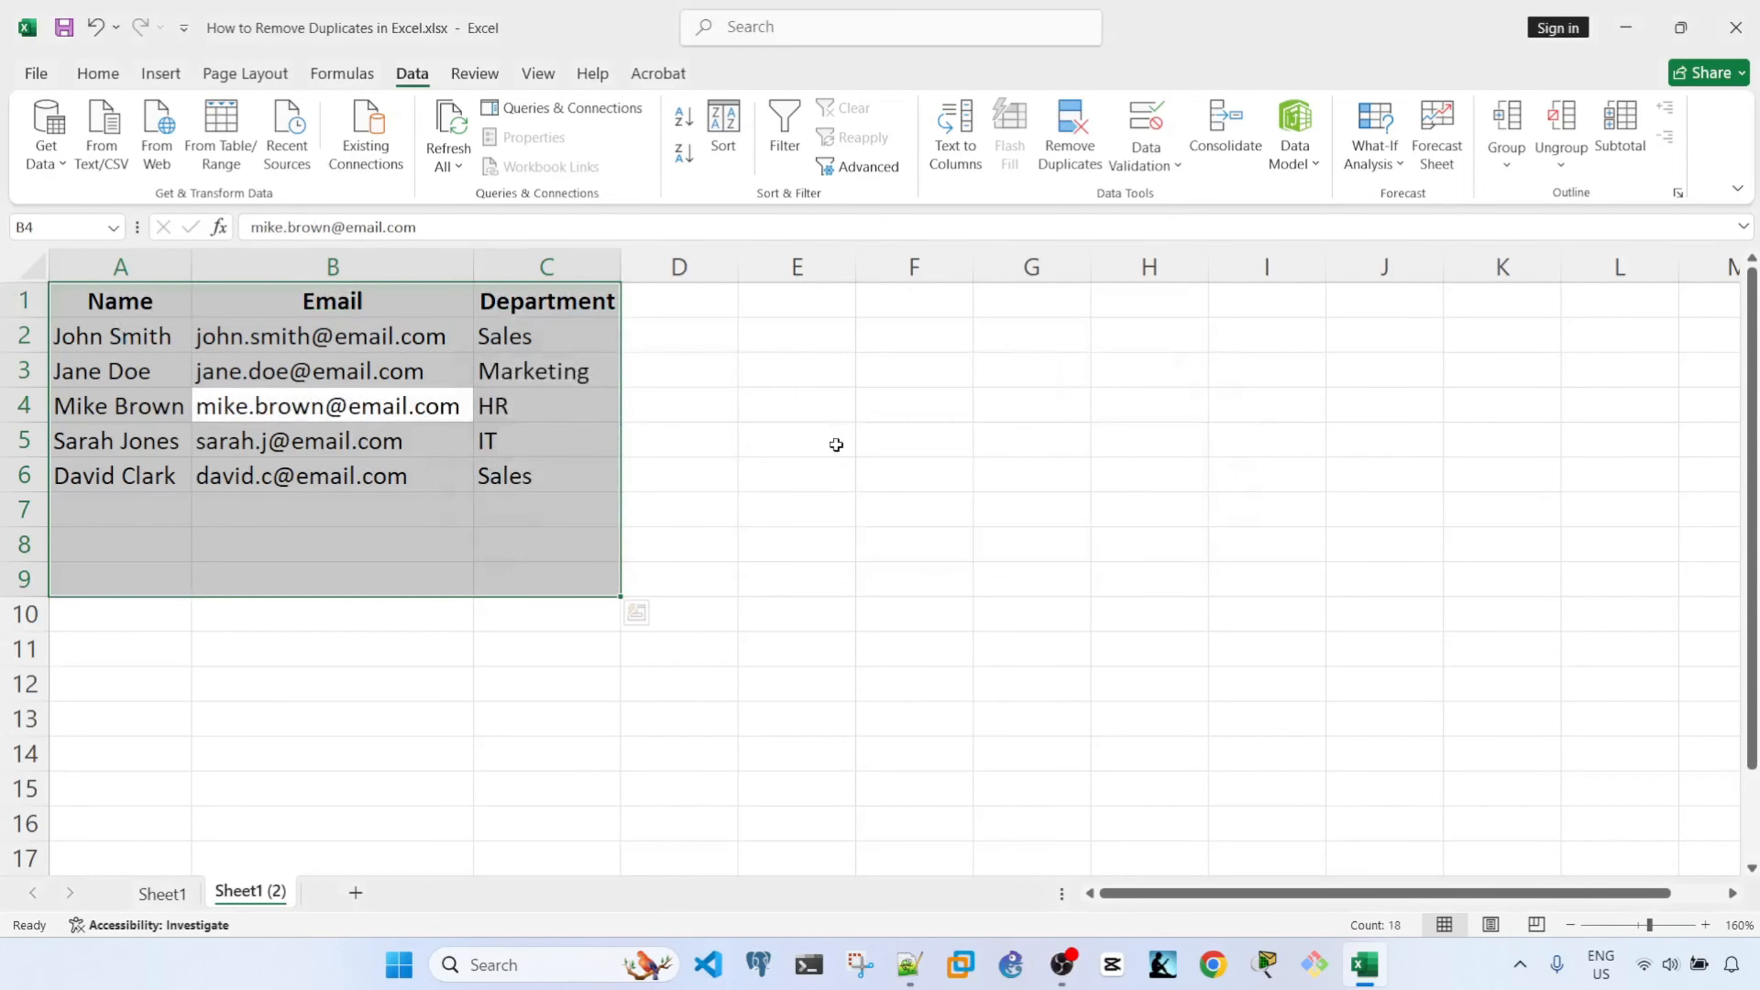
key("ctrl+z")
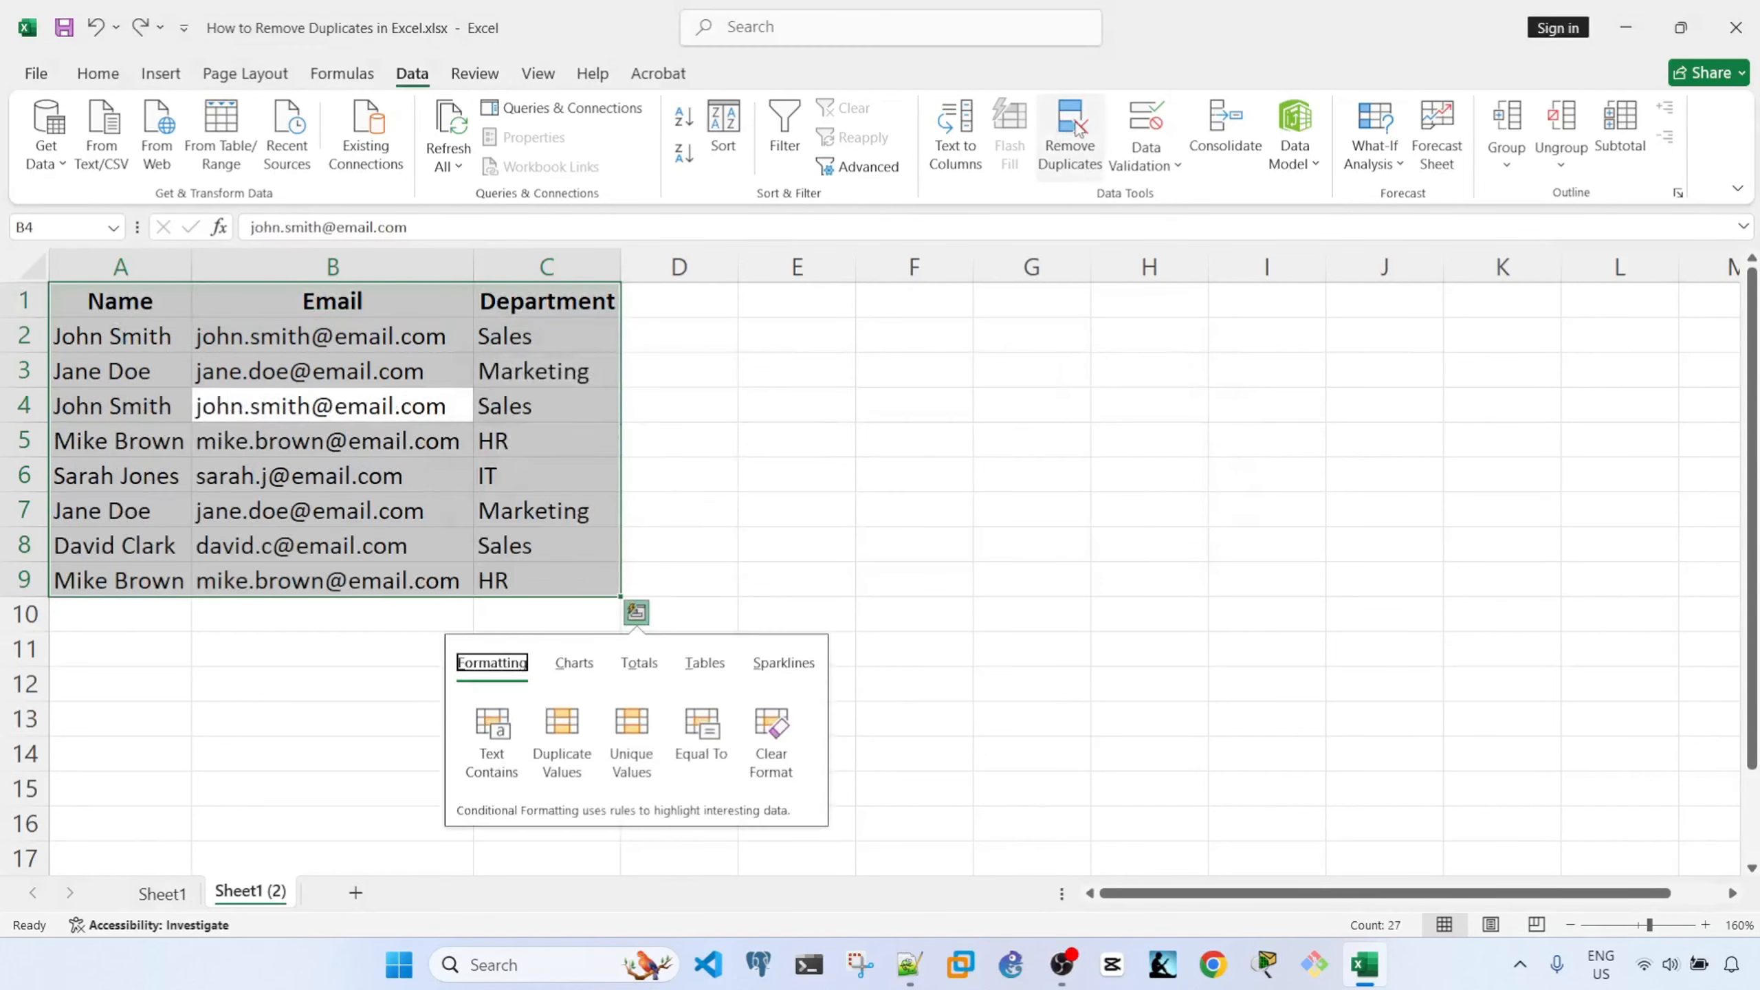
Step: Remove the duplicate rows from the selected three-column table and deselect the range
left_click(1070, 136)
left_click(961, 552)
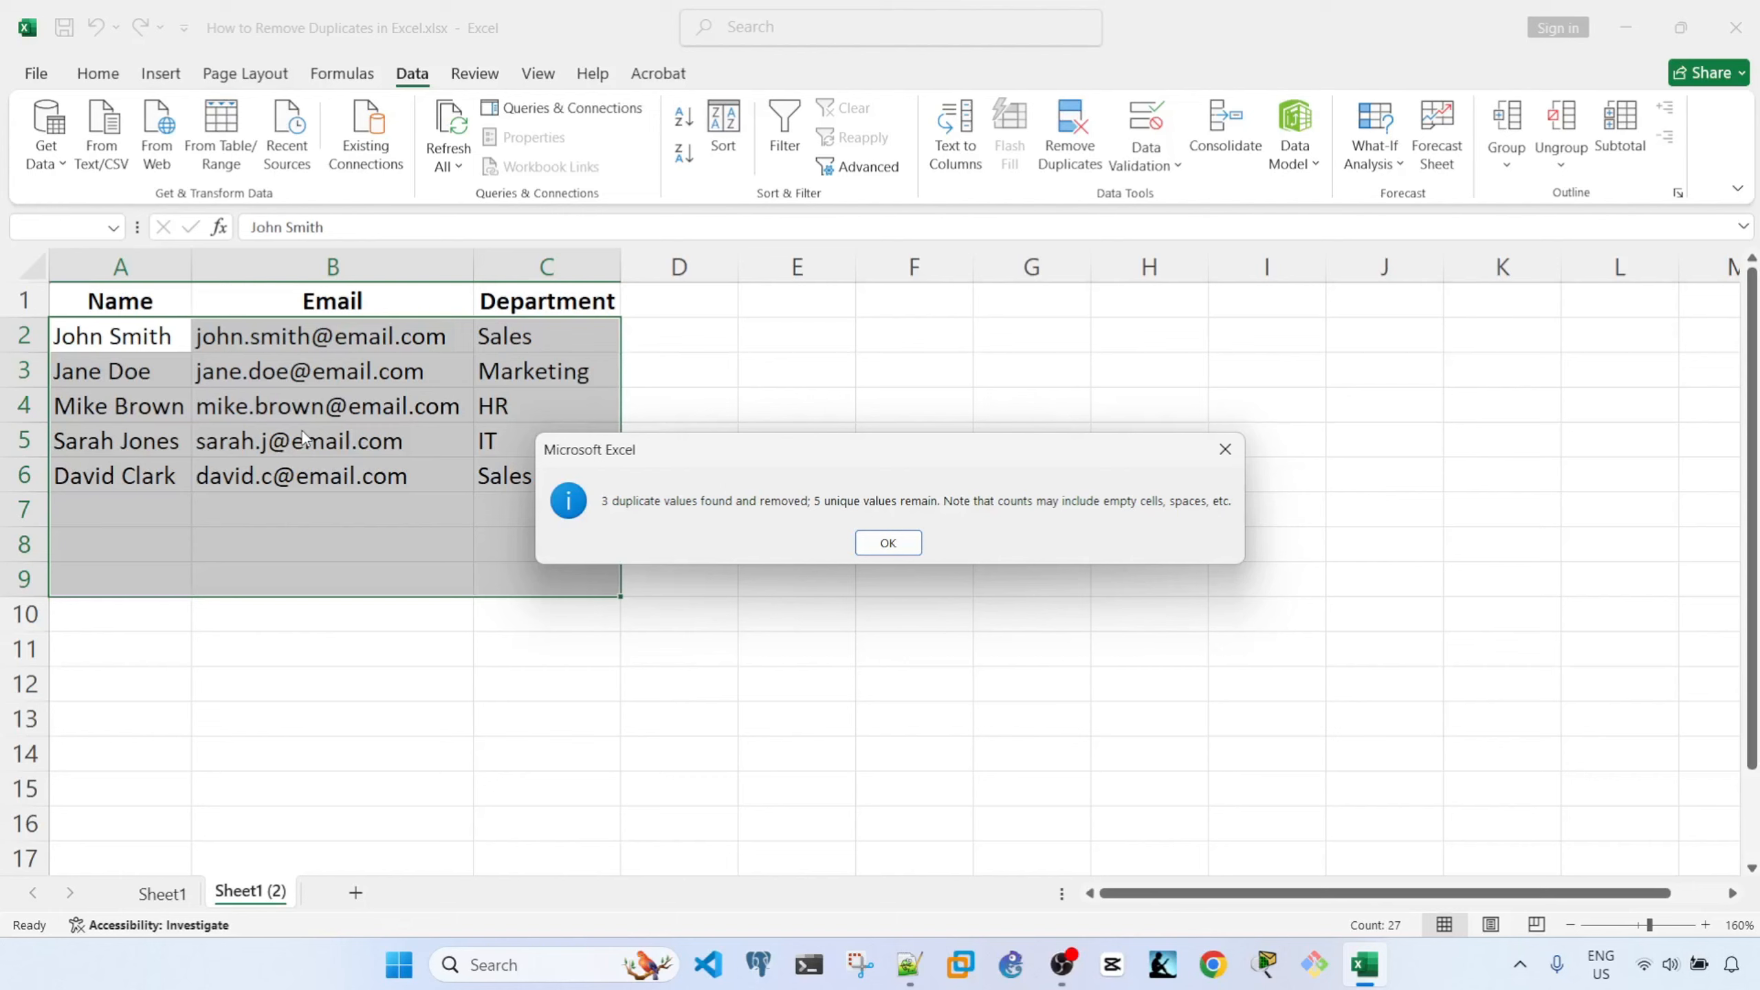
left_click(888, 543)
left_click(790, 575)
left_click(322, 512)
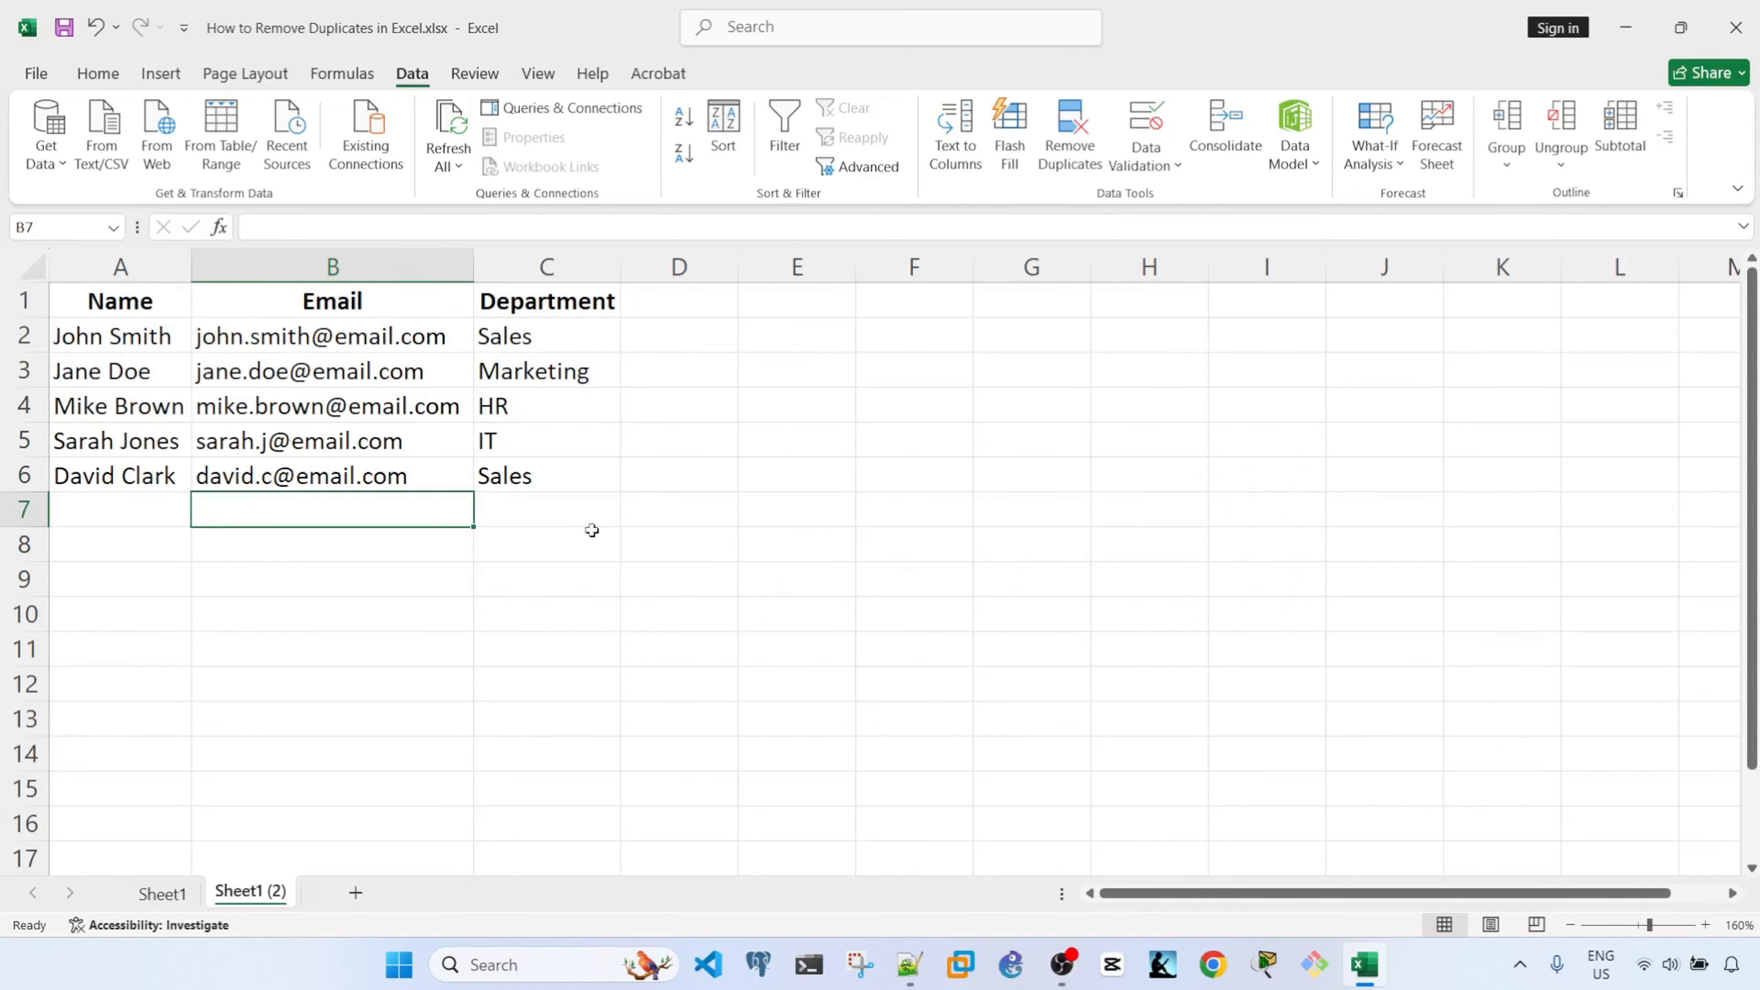